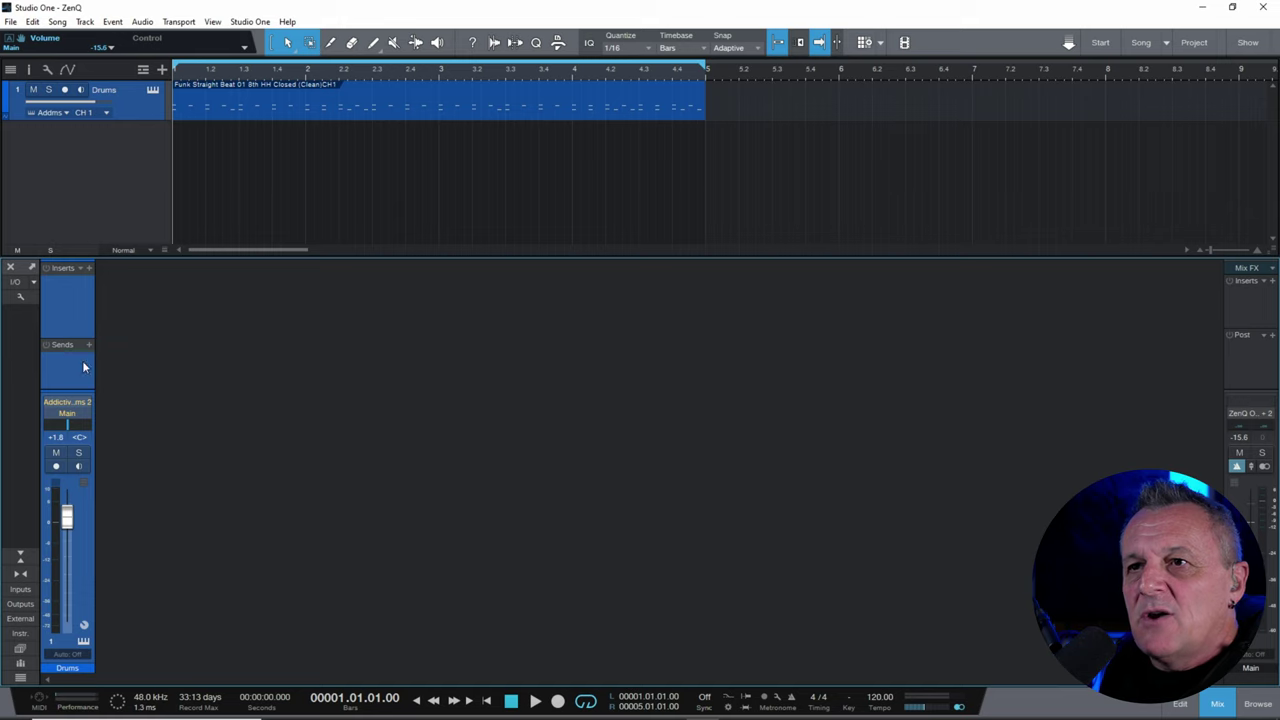
Audition the Drums track's beat with its record arm and monitoring switched off
key("r")
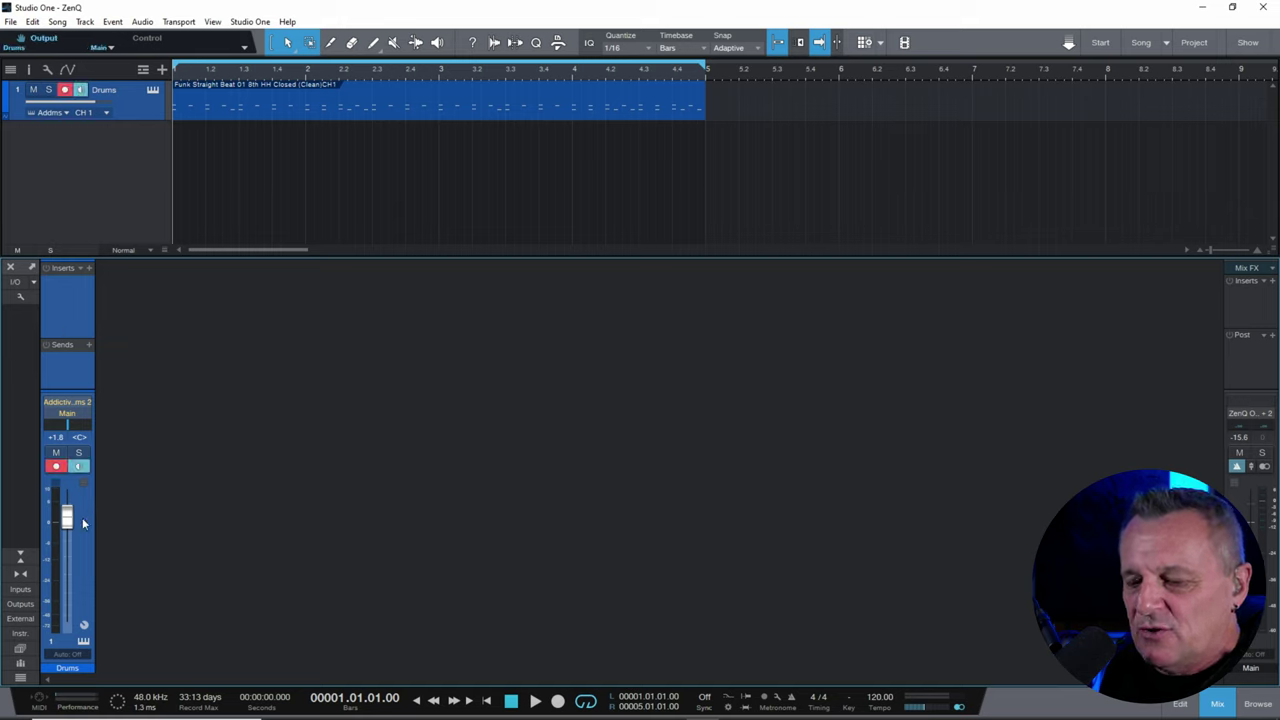
key("space")
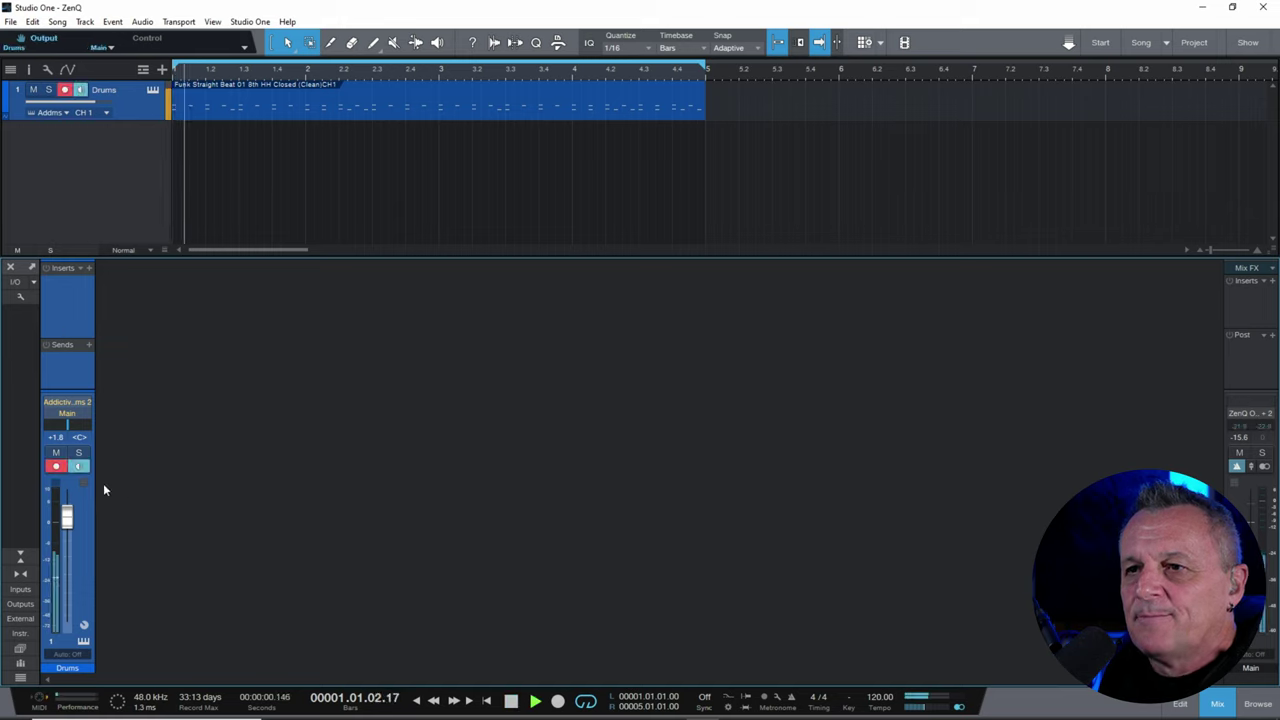
left_click(66, 467)
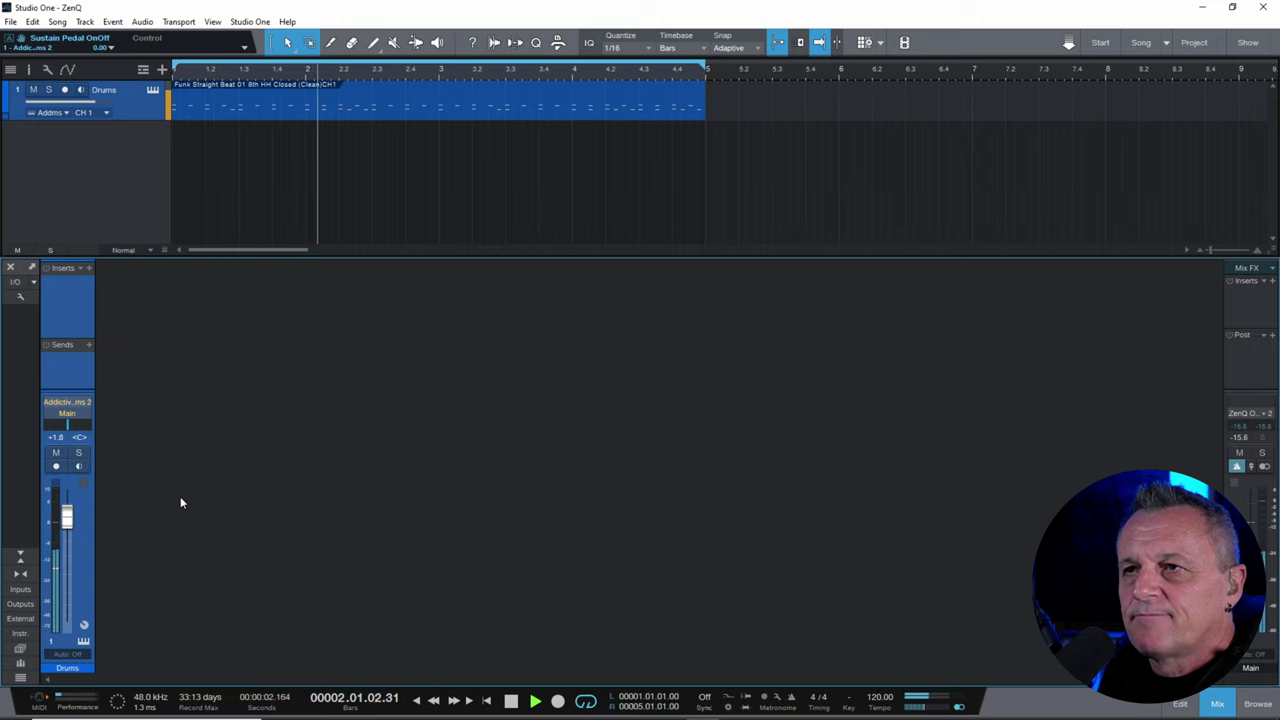
key("space")
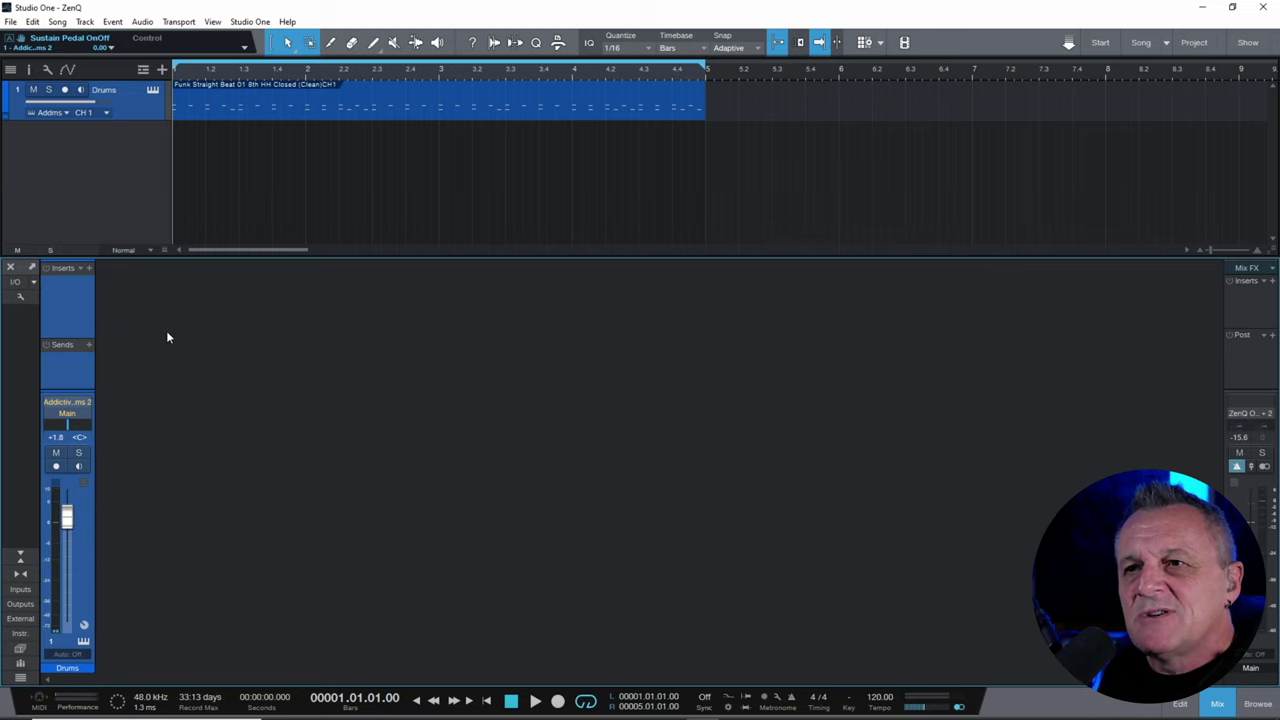
Examine the FX Return input and the Main and FX Send outputs in the song's audio I/O setup, and close it
left_click(15, 282)
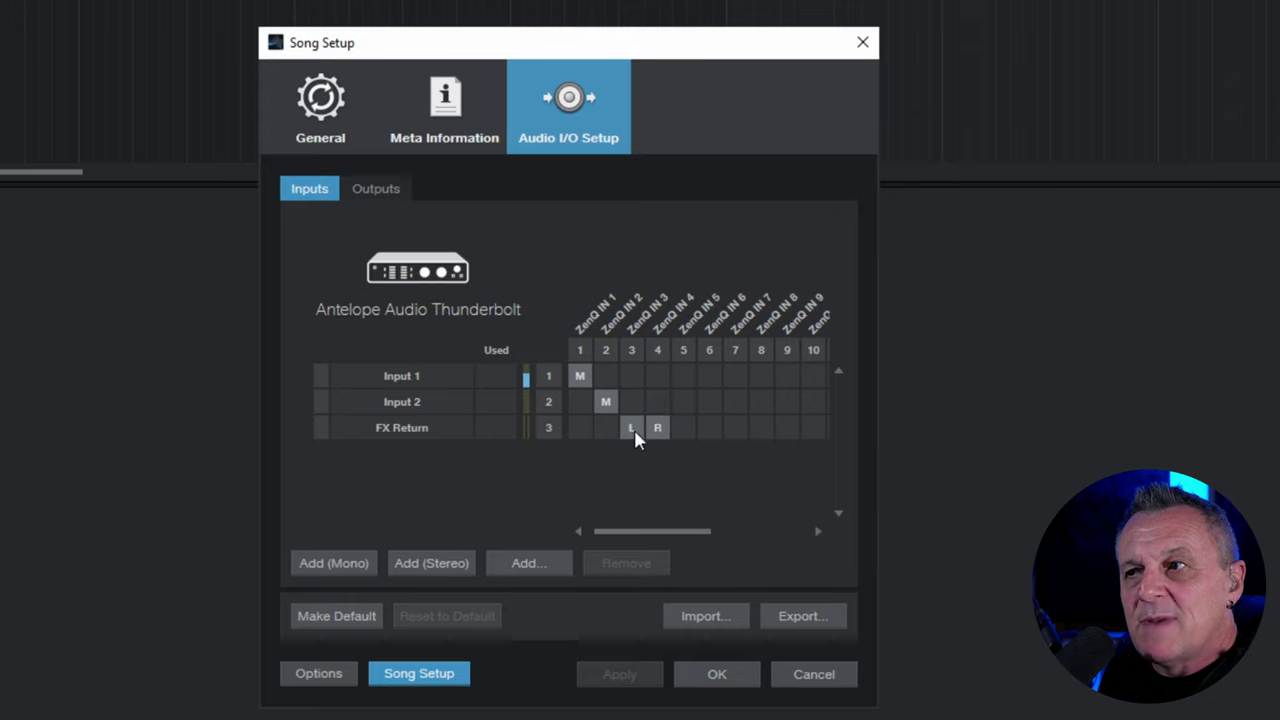
left_click(404, 427)
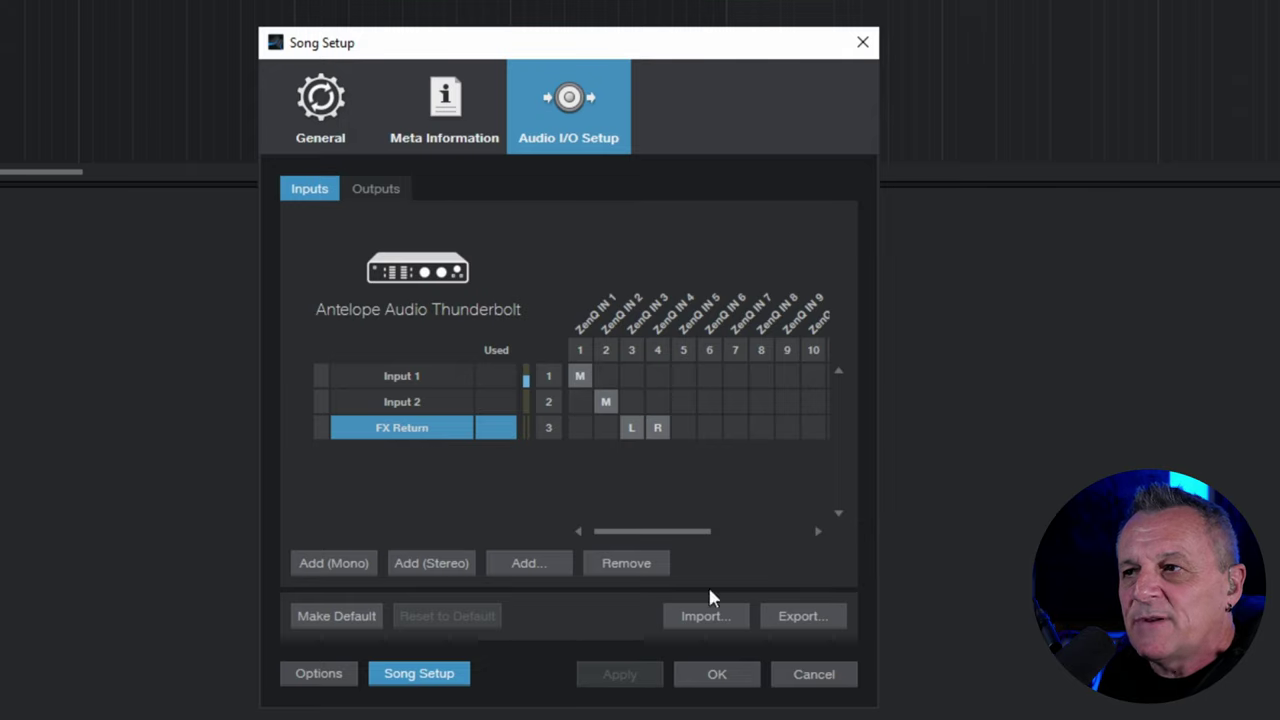
left_click(372, 189)
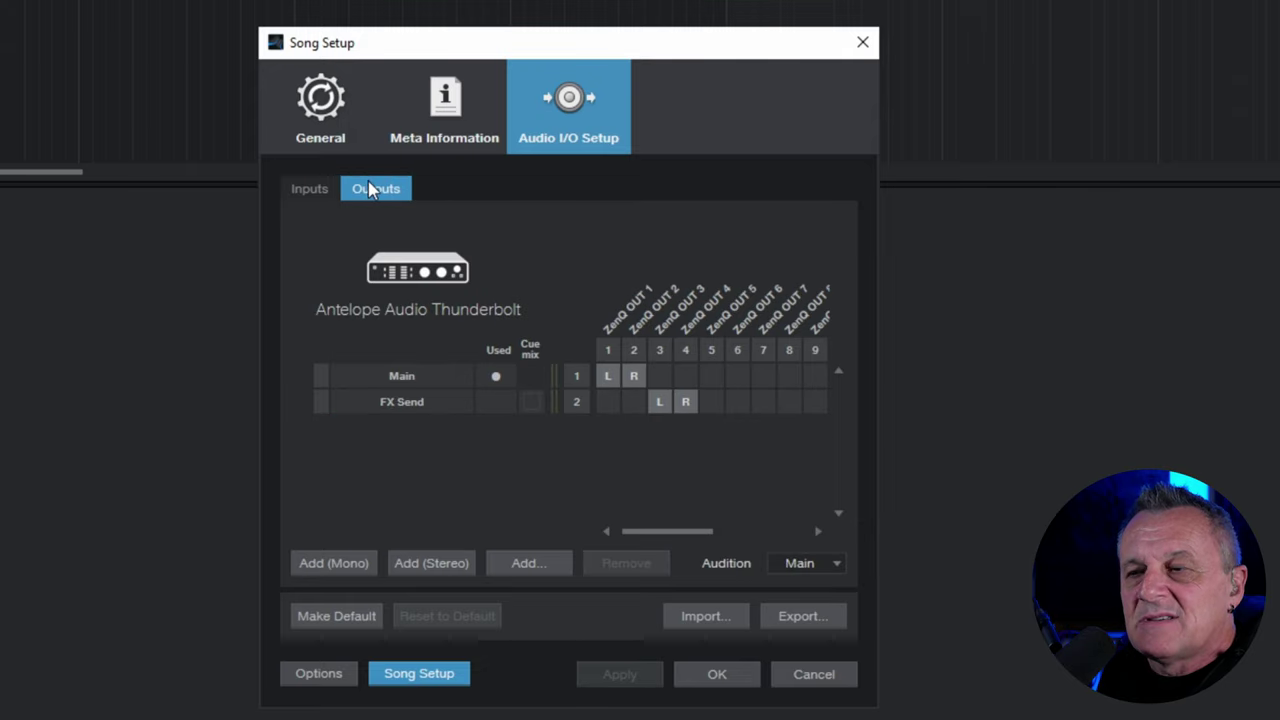
left_click(402, 384)
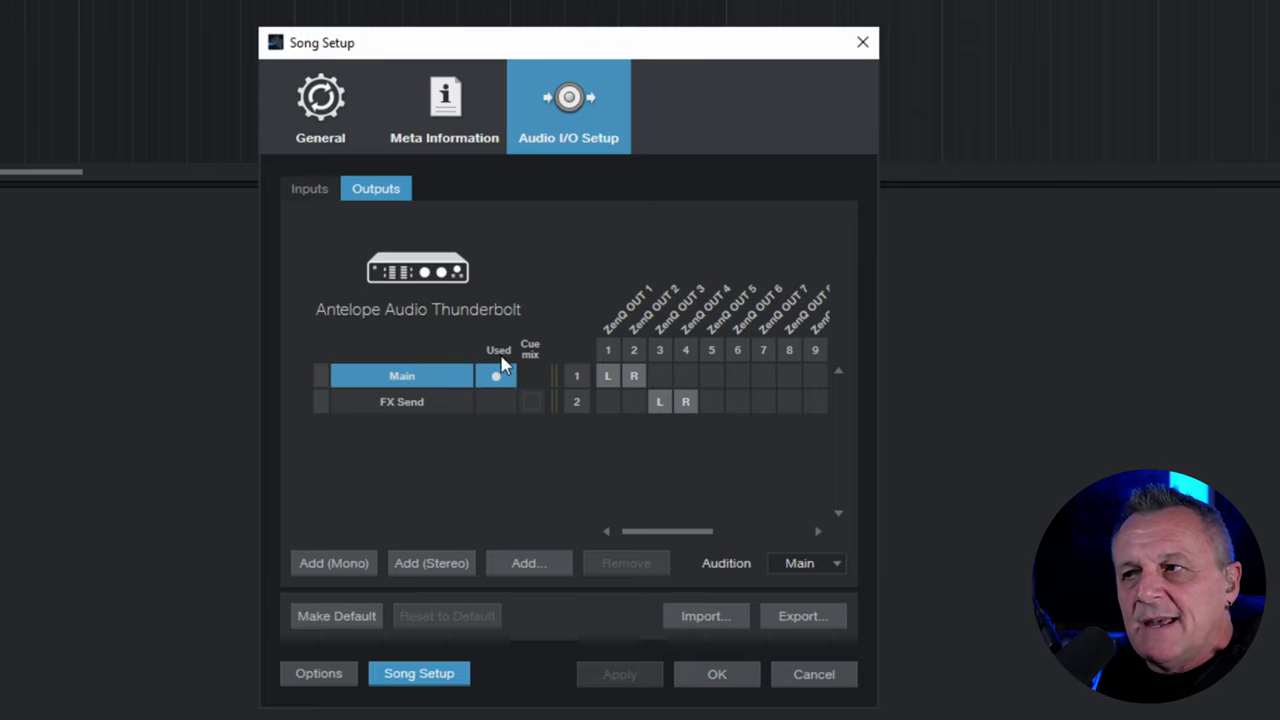
left_click(400, 404)
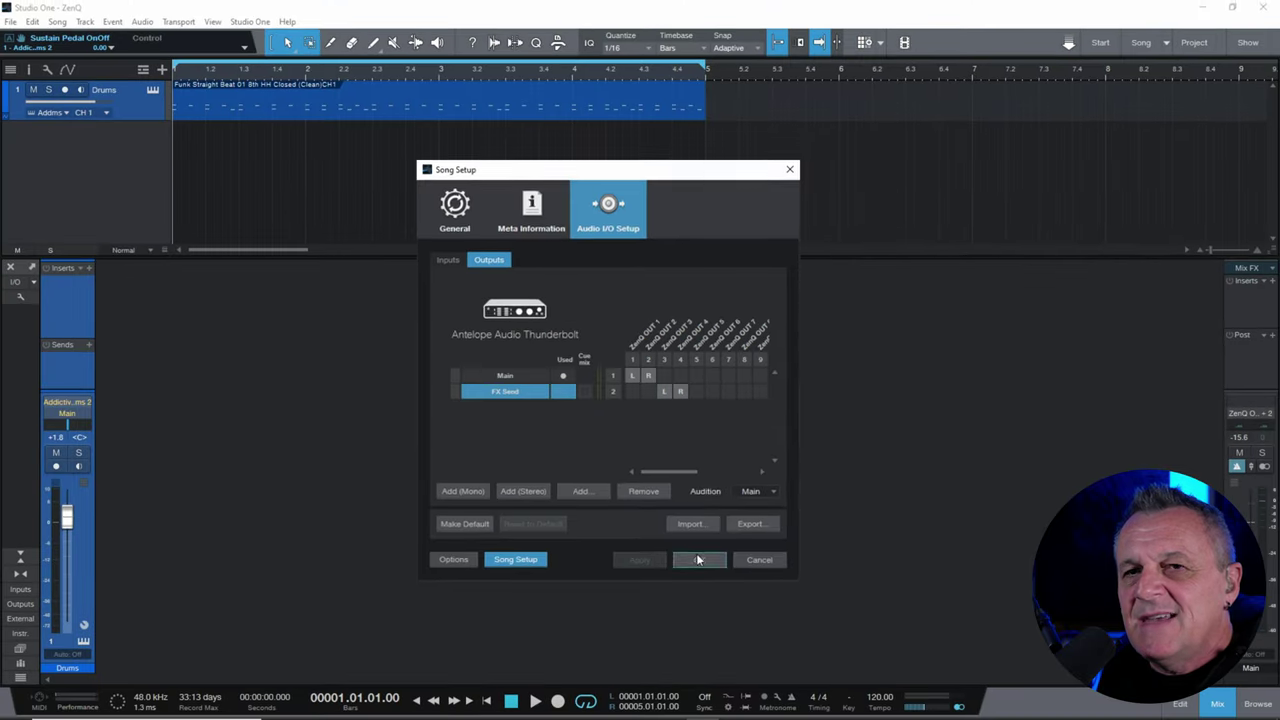
left_click(717, 674)
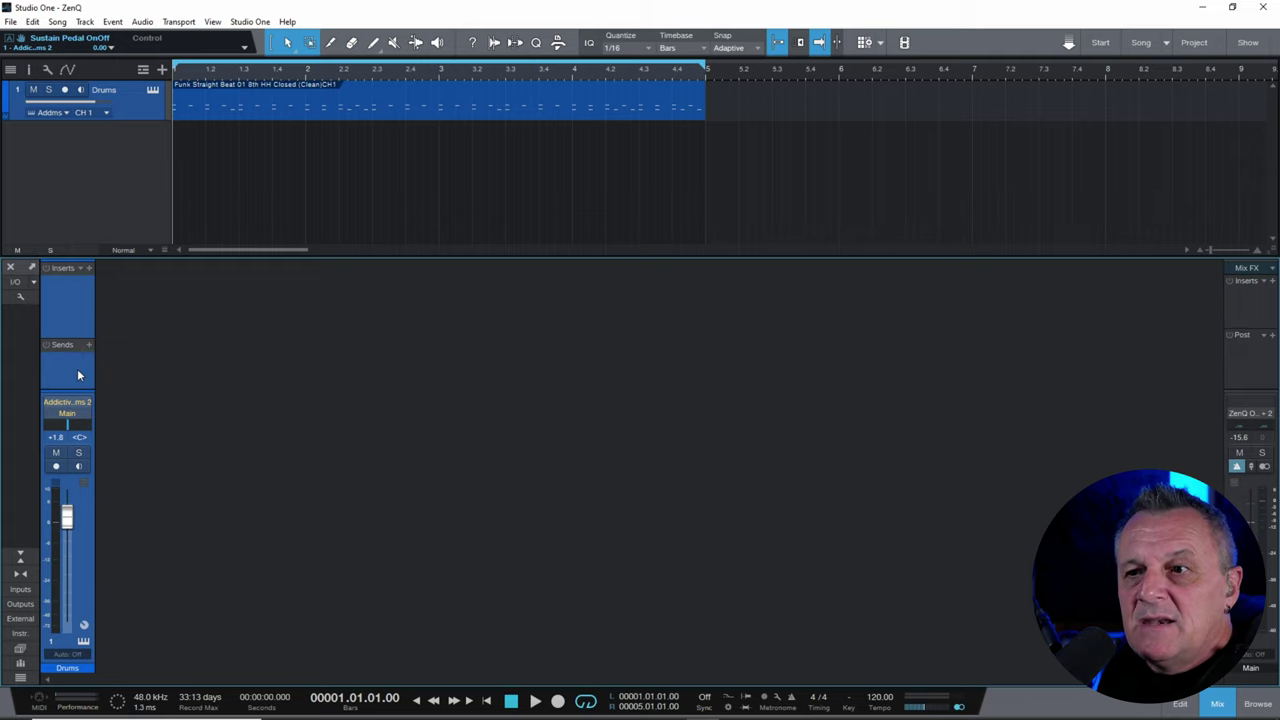
Add a pre-fader FX Send to the Drums channel and pull the channel's fader all the way down
left_click(88, 344)
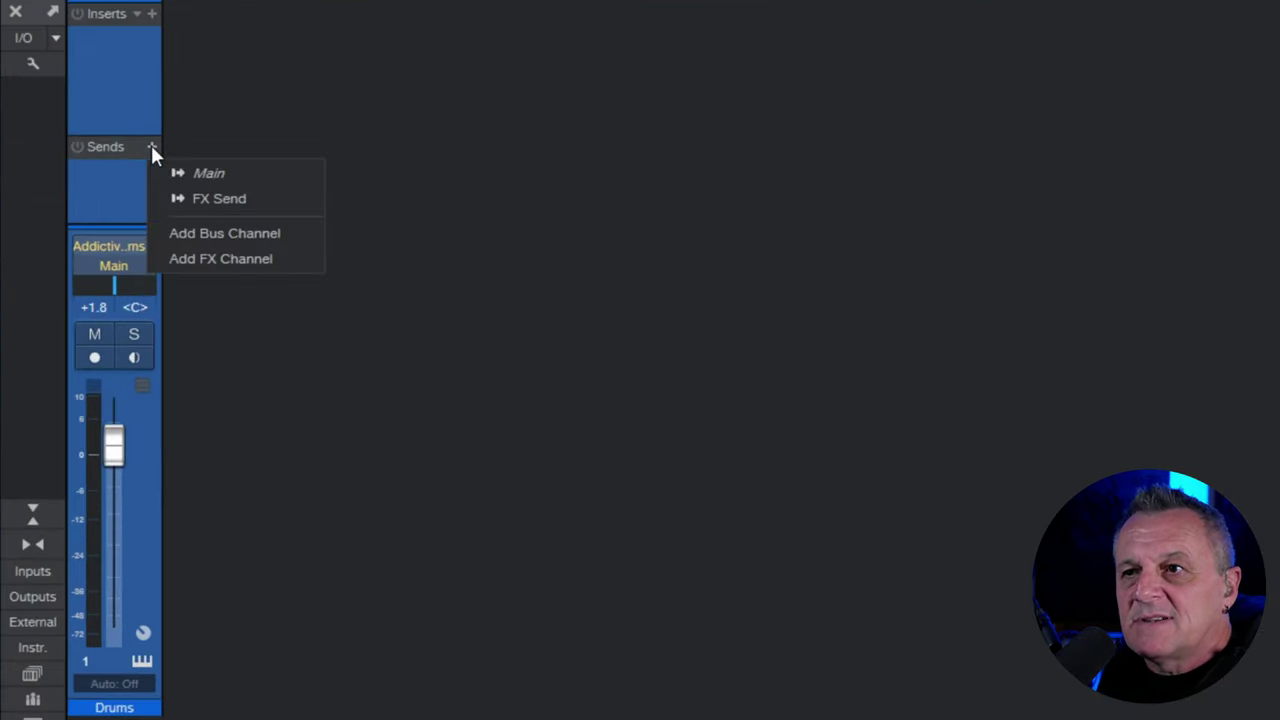
left_click(209, 202)
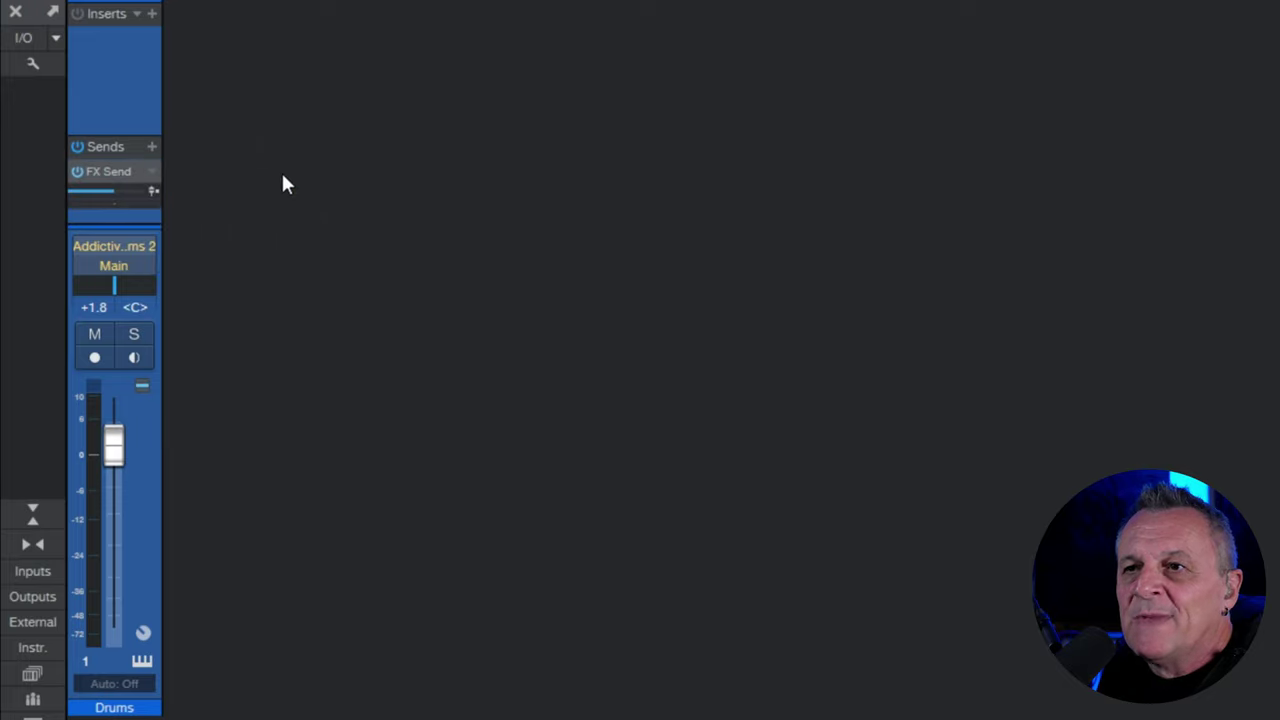
left_click(152, 192)
left_click_drag(115, 455, 114, 689)
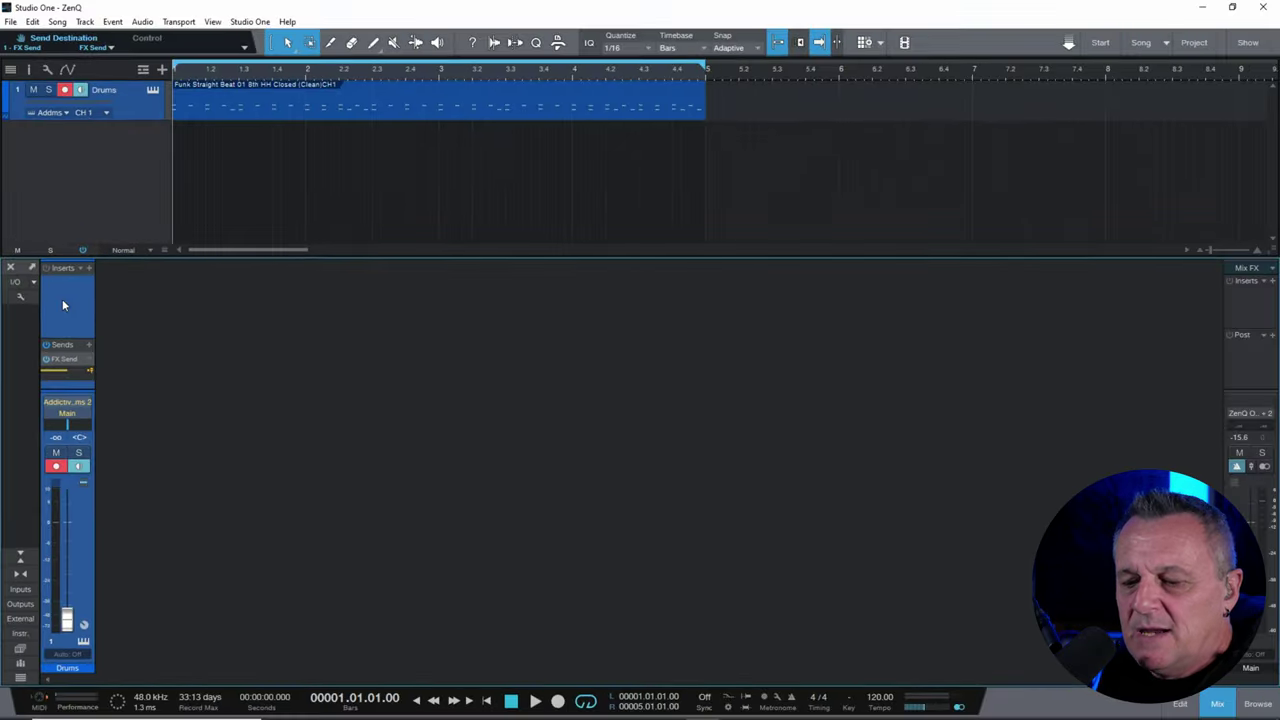
Play the drum beat briefly with the channel fader down and disarm the Drums track
key("space")
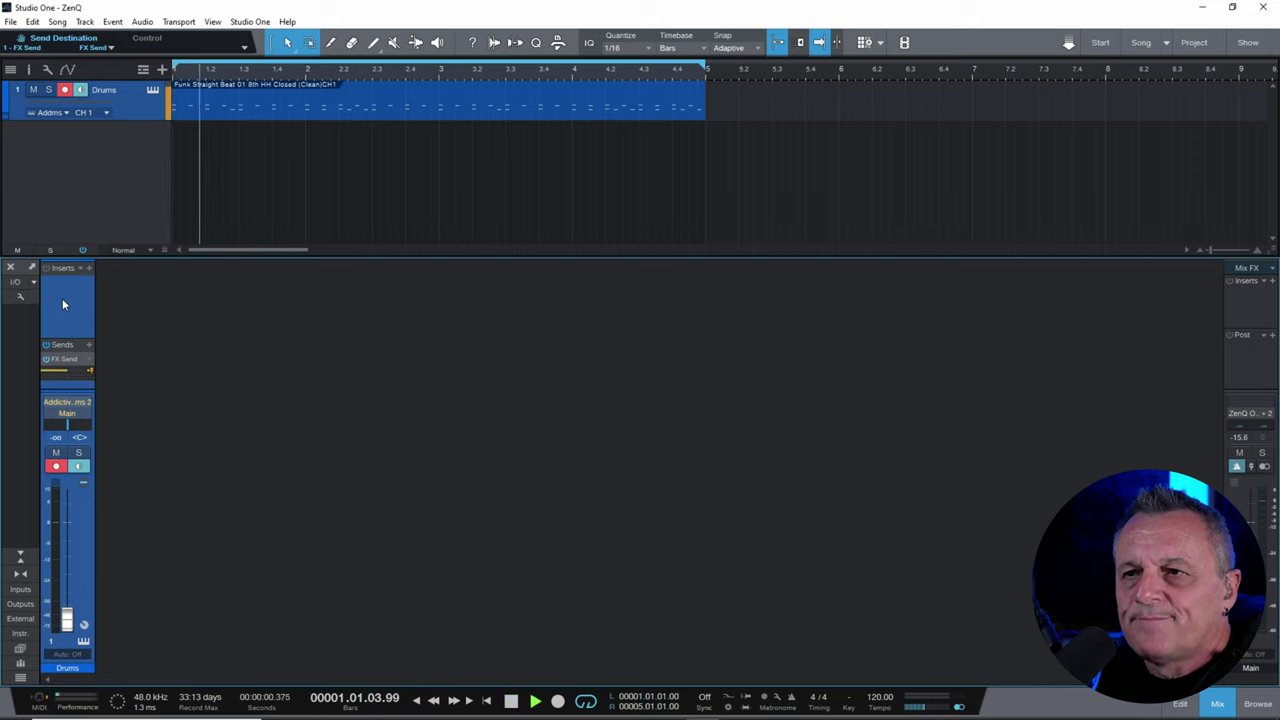
key("space")
left_click(55, 466)
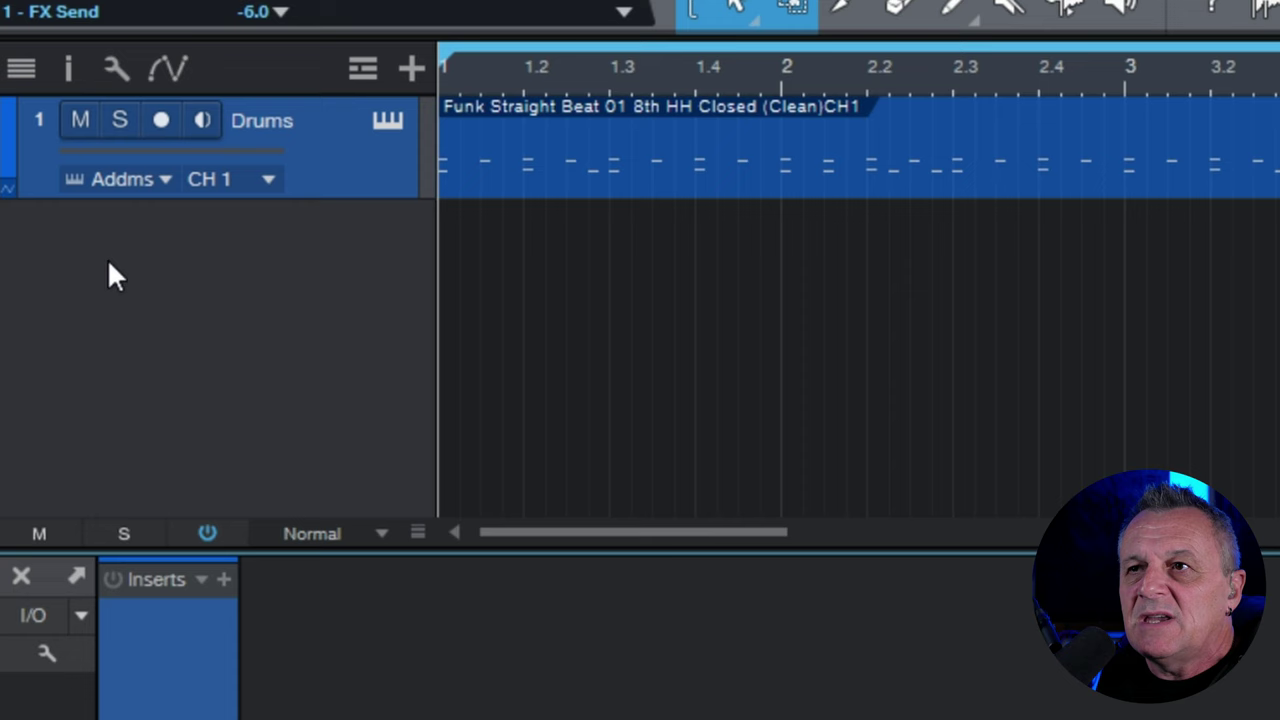
Add a stereo audio track with FX Return (ZenQ IN 3 + 4) as its input and enable its monitoring
right_click(45, 150)
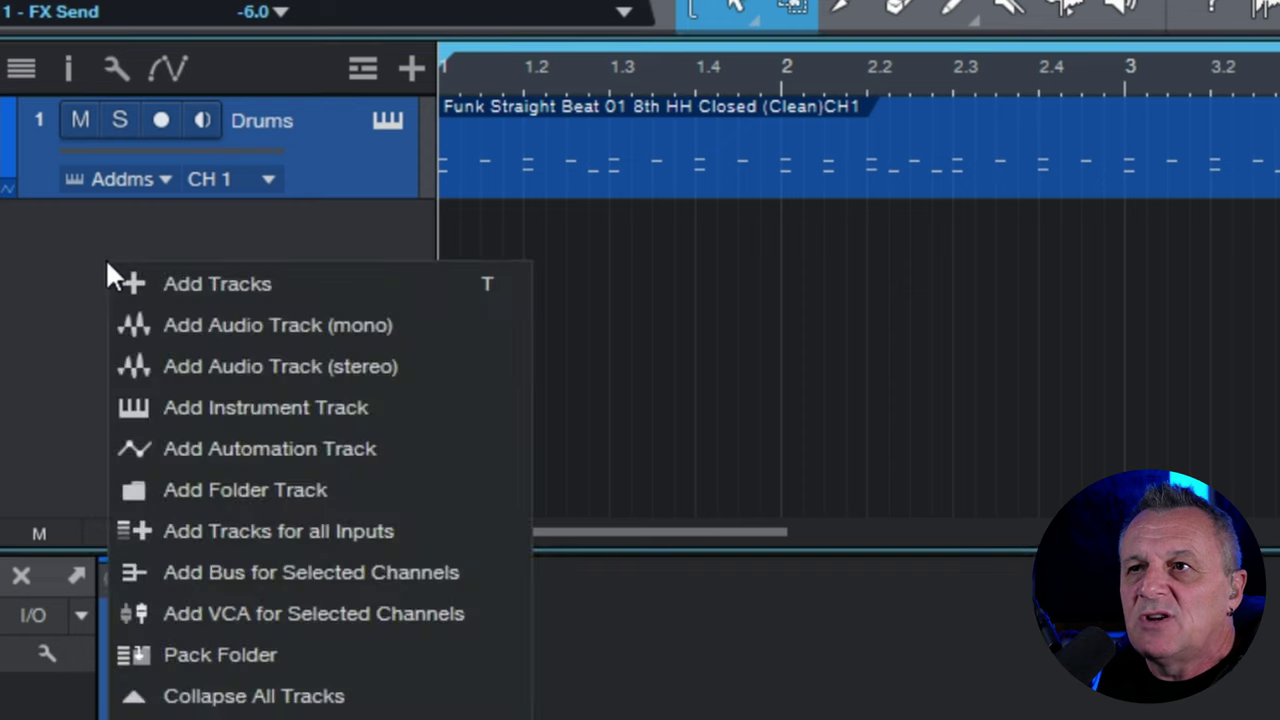
left_click(280, 367)
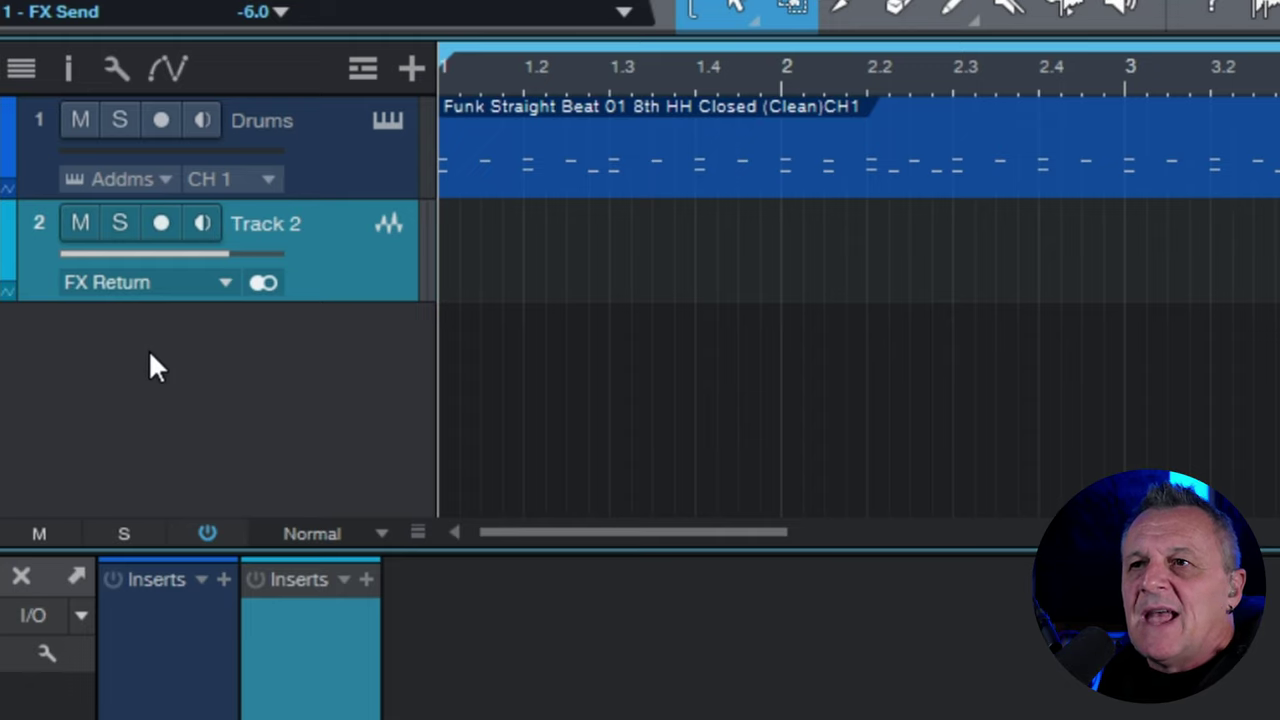
left_click(125, 290)
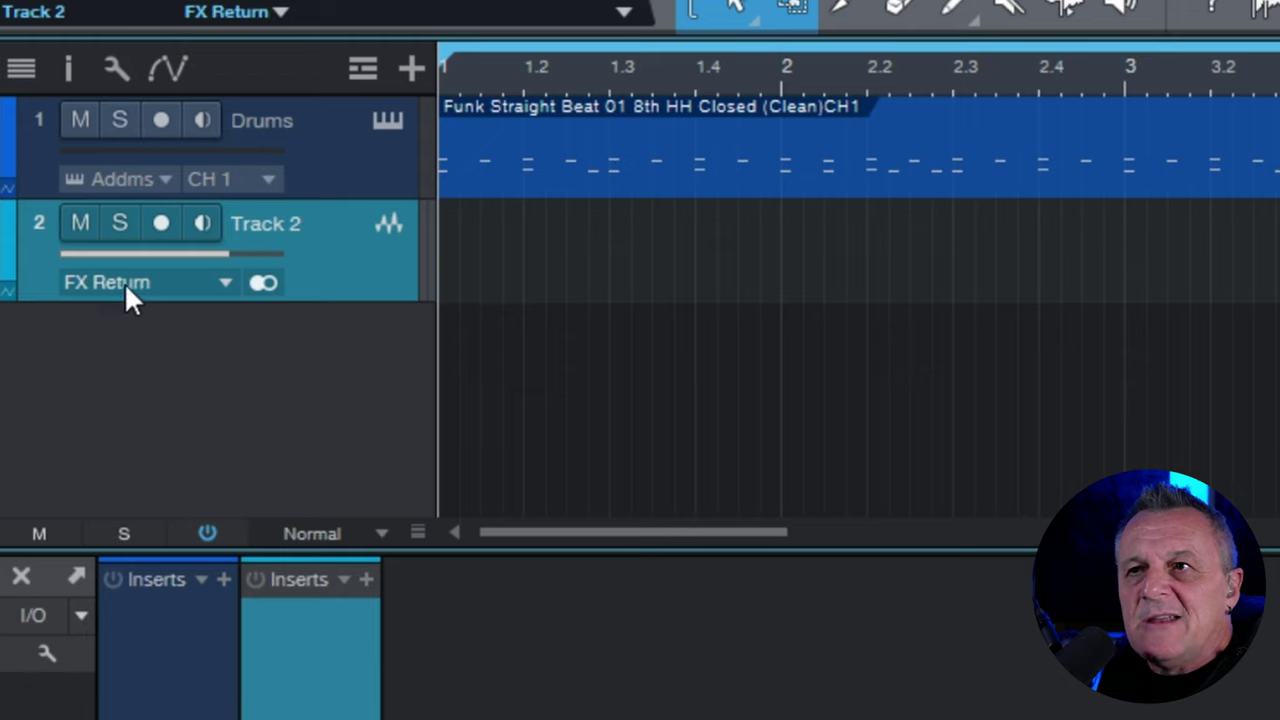
left_click(131, 280)
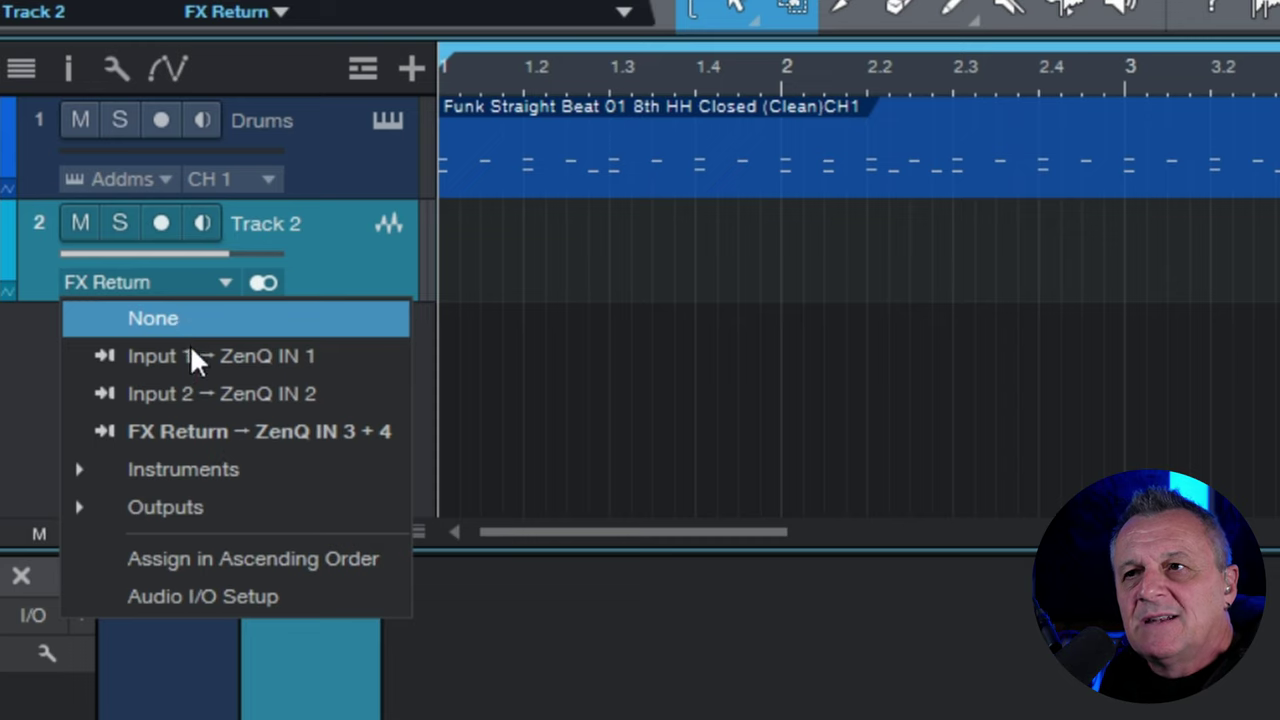
left_click(185, 428)
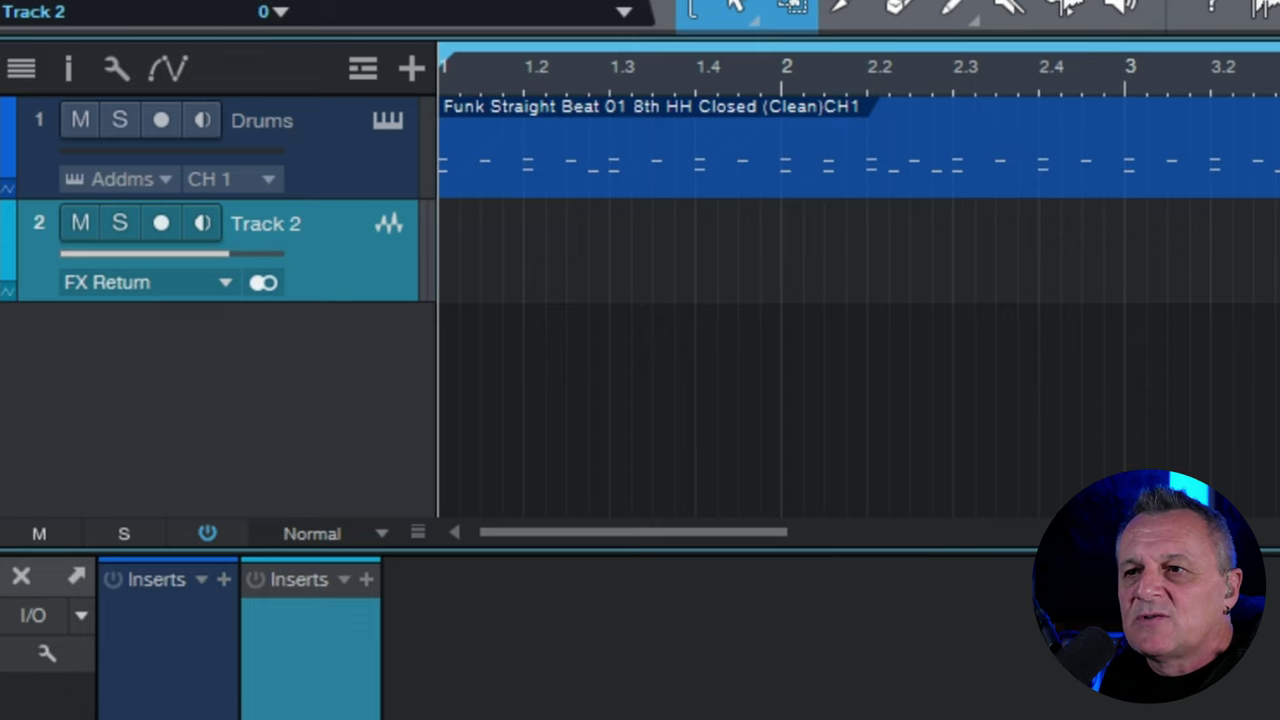
key("u")
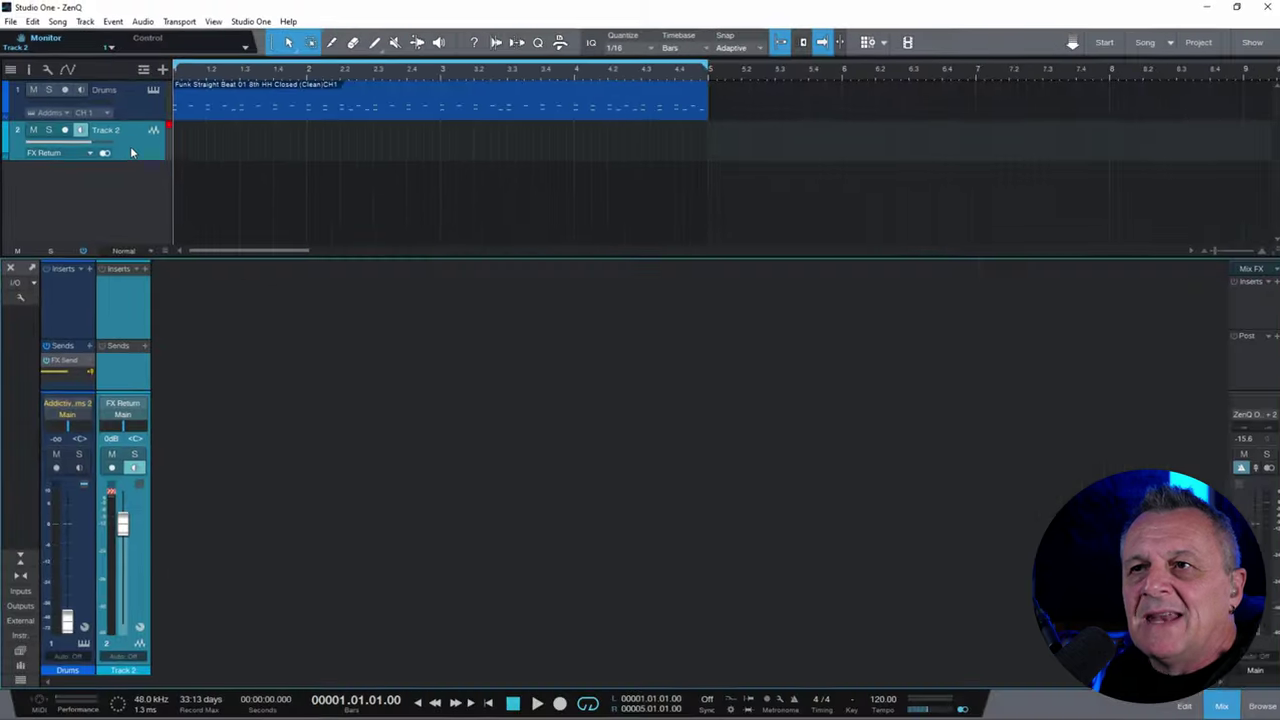
Audition the drum beat through the monitored FX Return track, with the Drums track disarmed
left_click(131, 109)
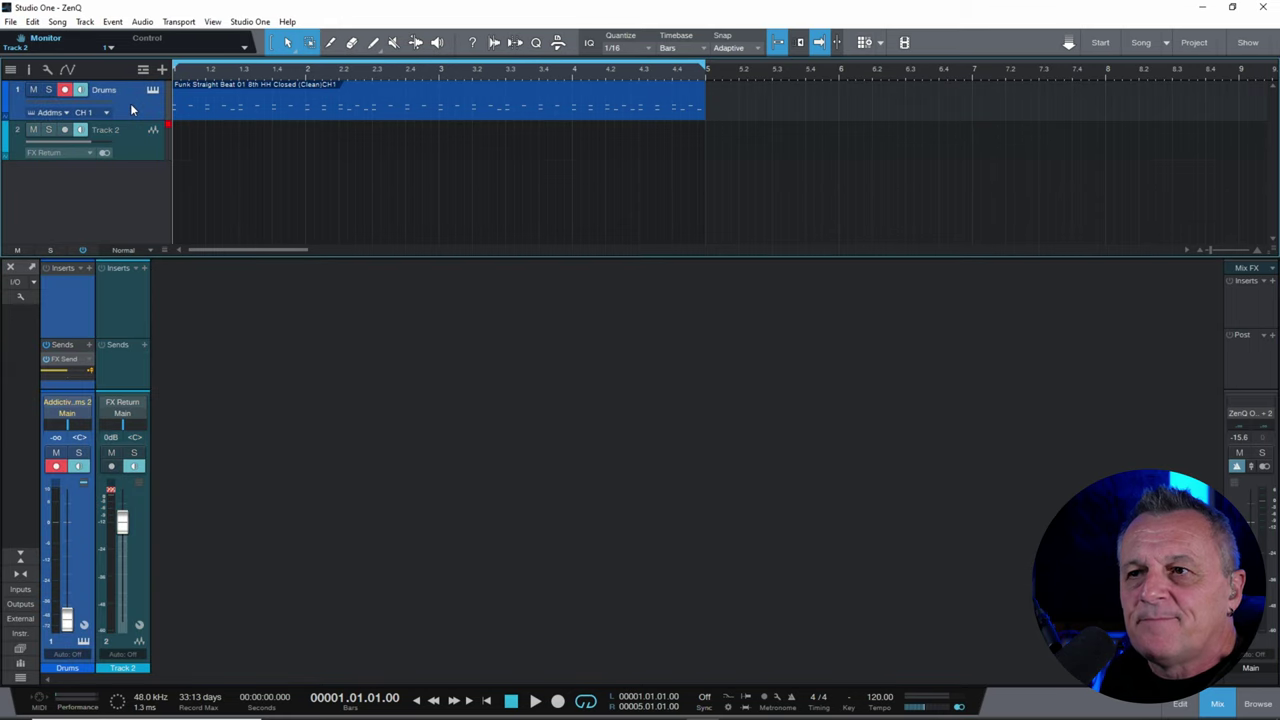
left_click(131, 178)
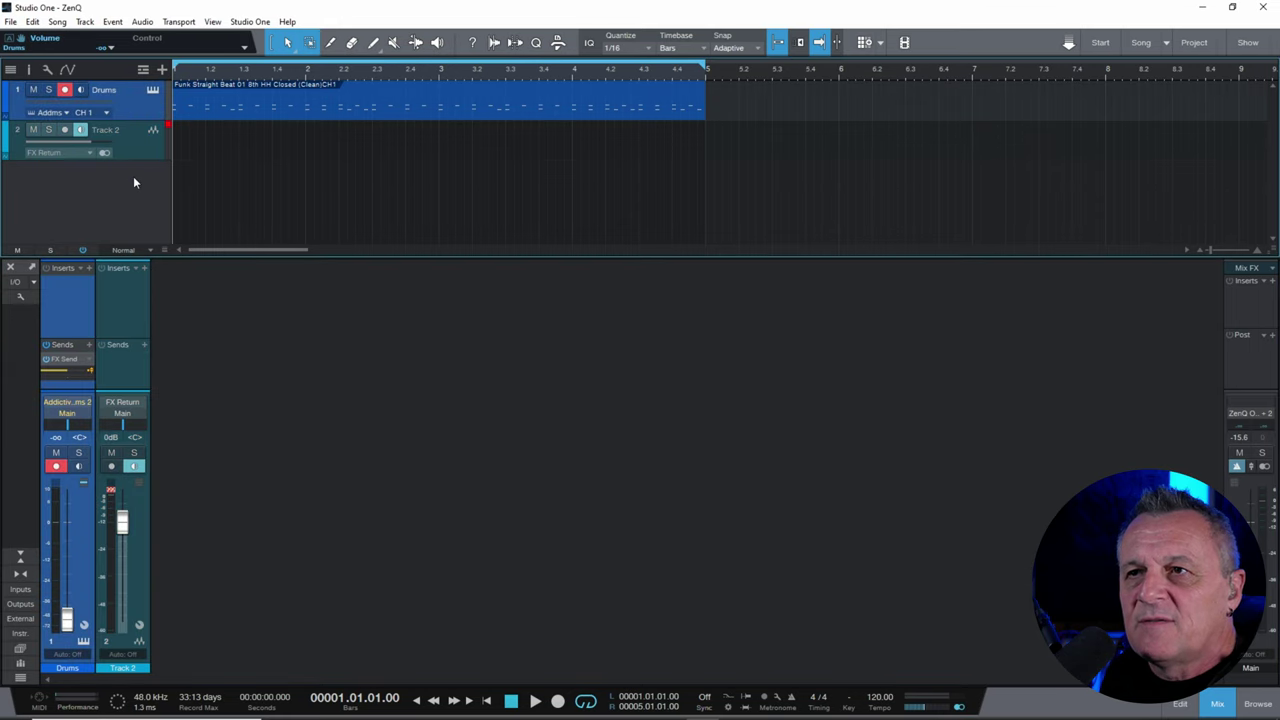
key("space")
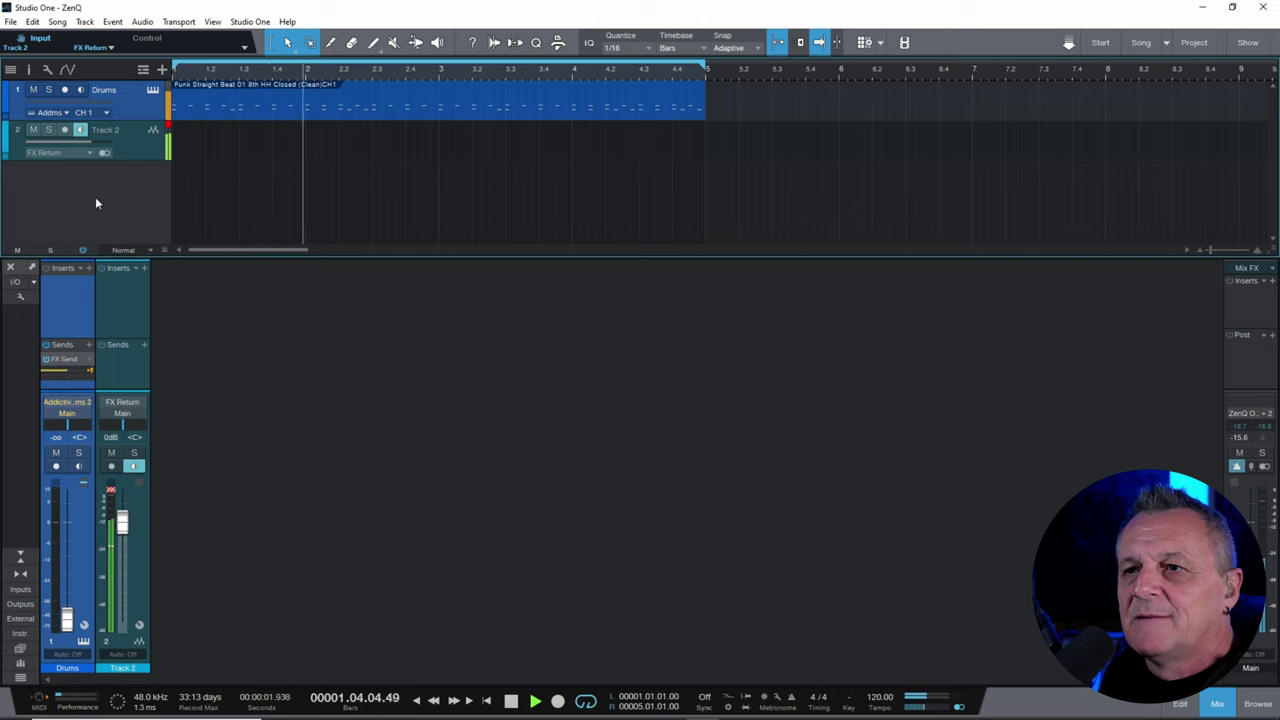
key("space")
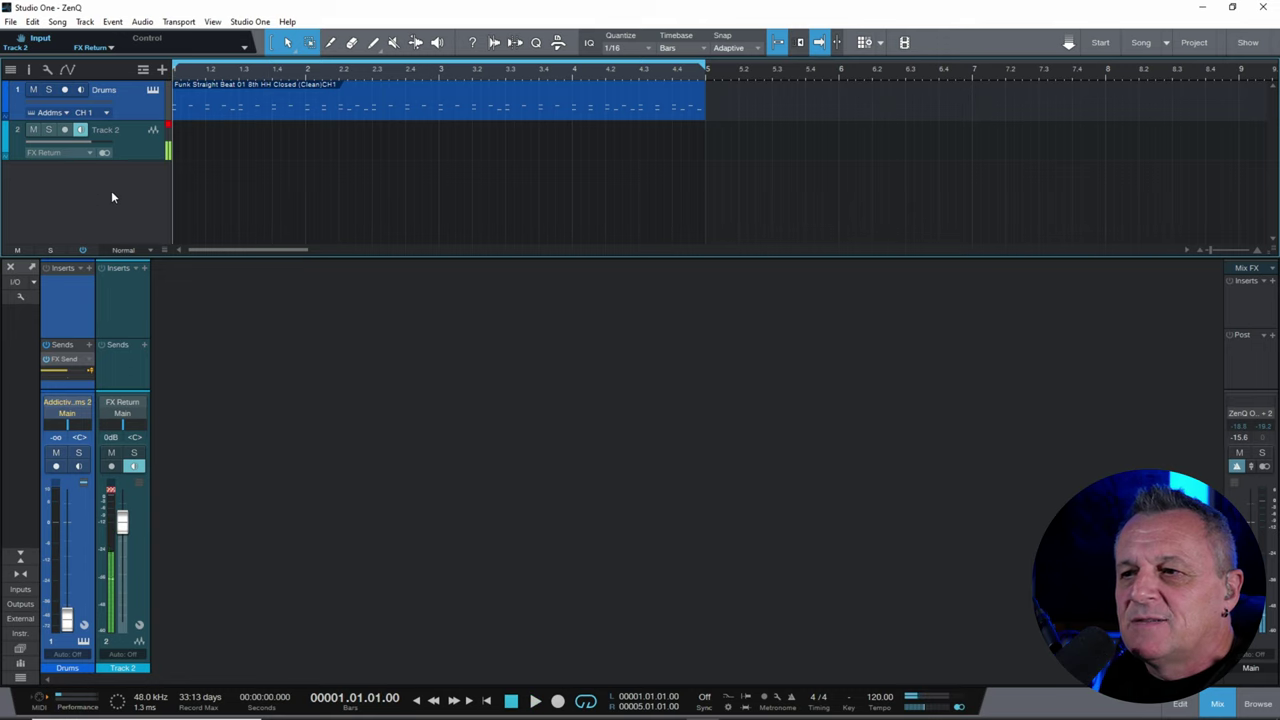
Switch to the ZenQ control panel, inspect the VEQ-1A effect on computer play channels 3 and 4, and return to Studio One
left_click(866, 708)
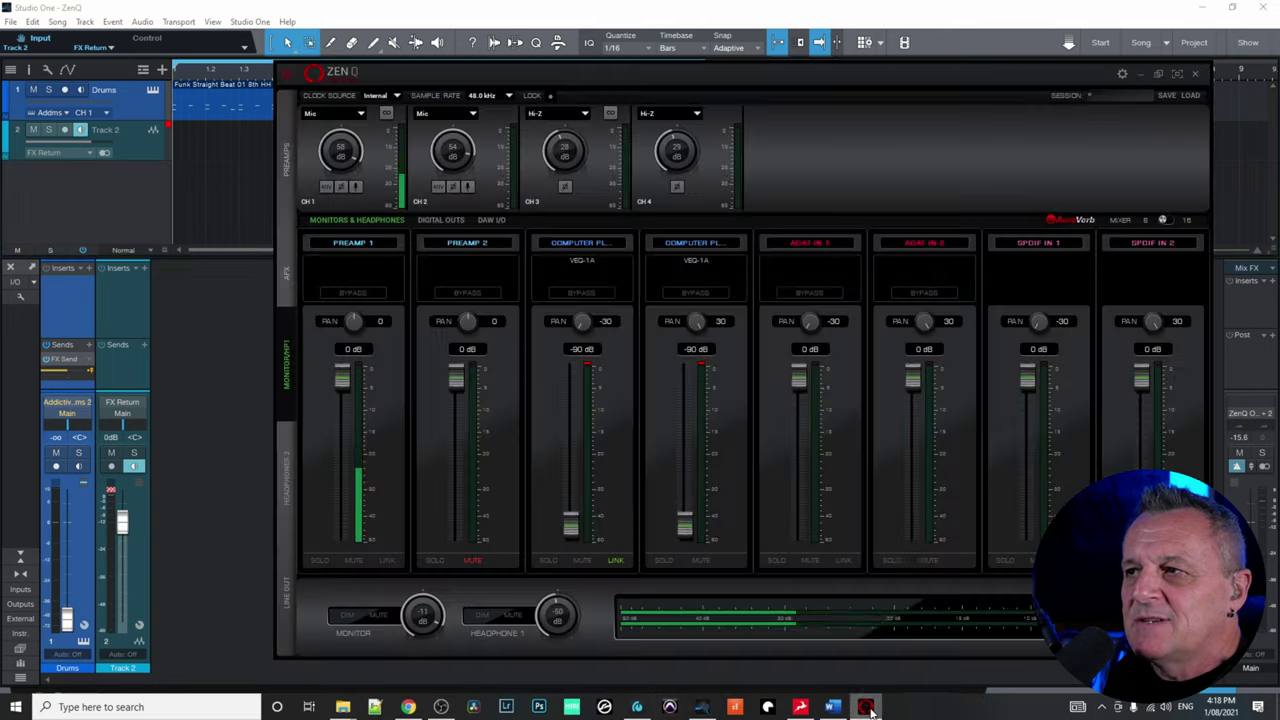
left_click(583, 262)
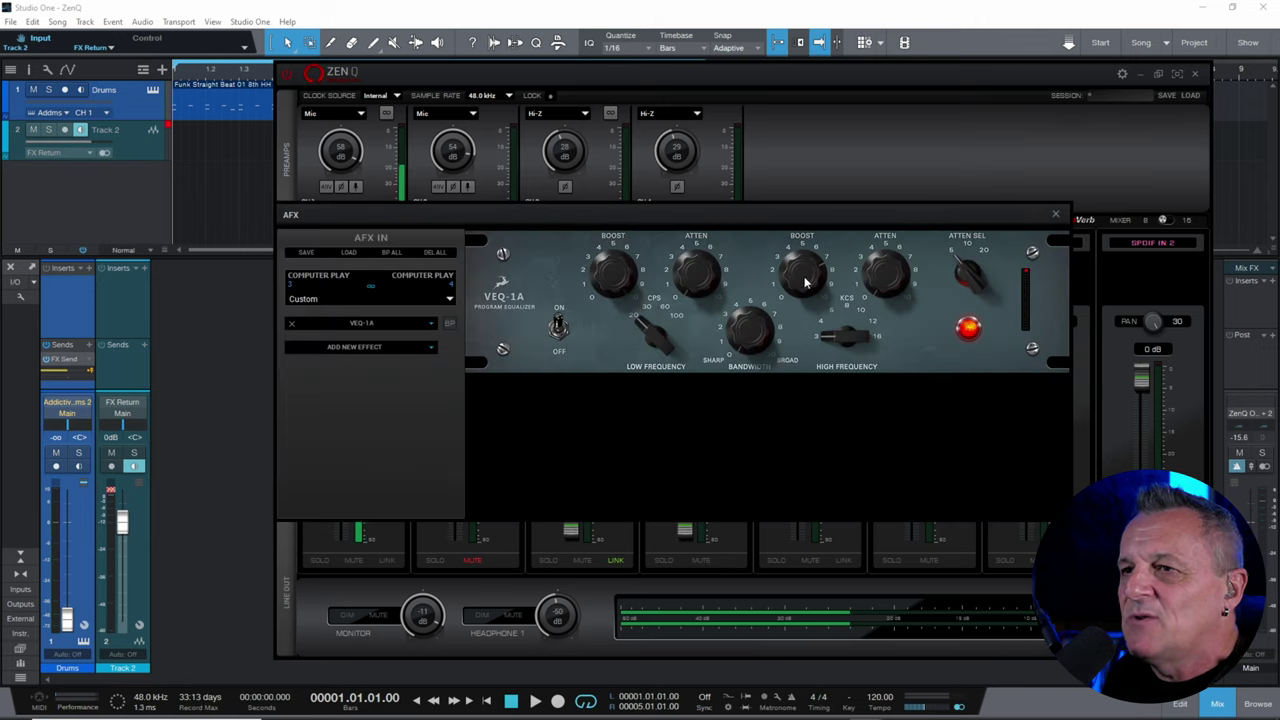
left_click(203, 316)
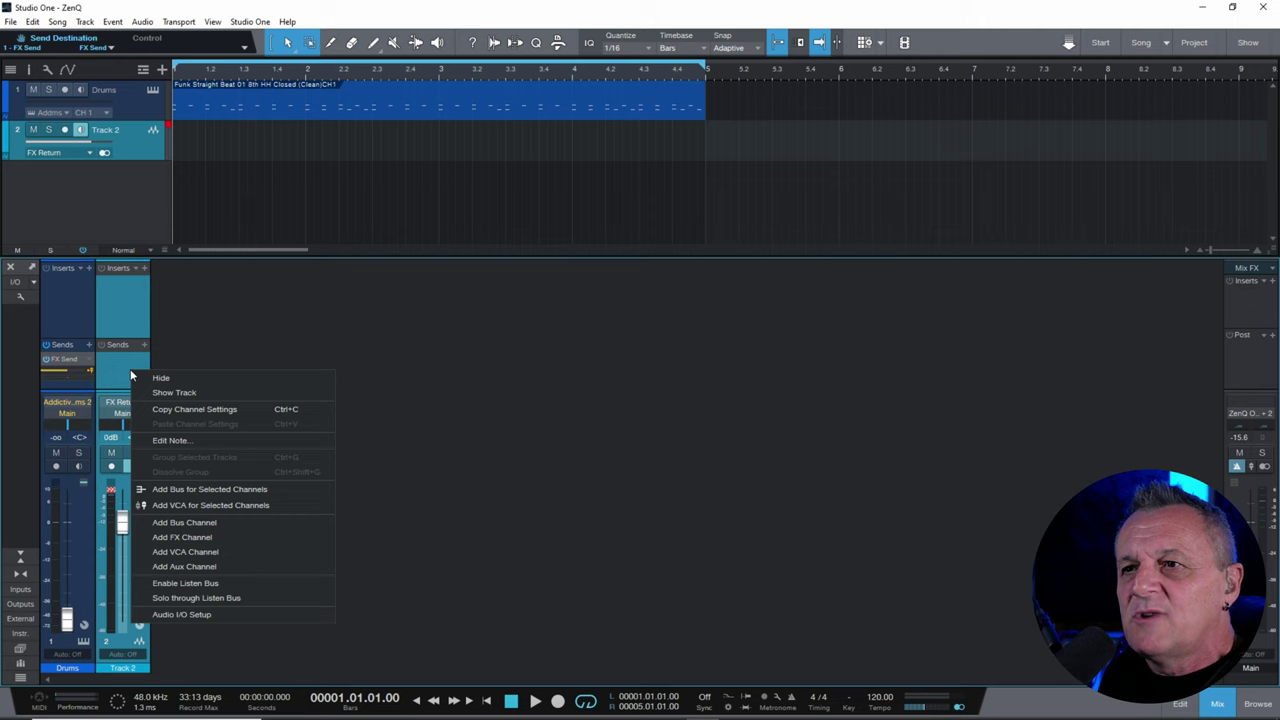
Remove the FX Return audio track and delete the FX Send from the Drums channel
right_click(124, 142)
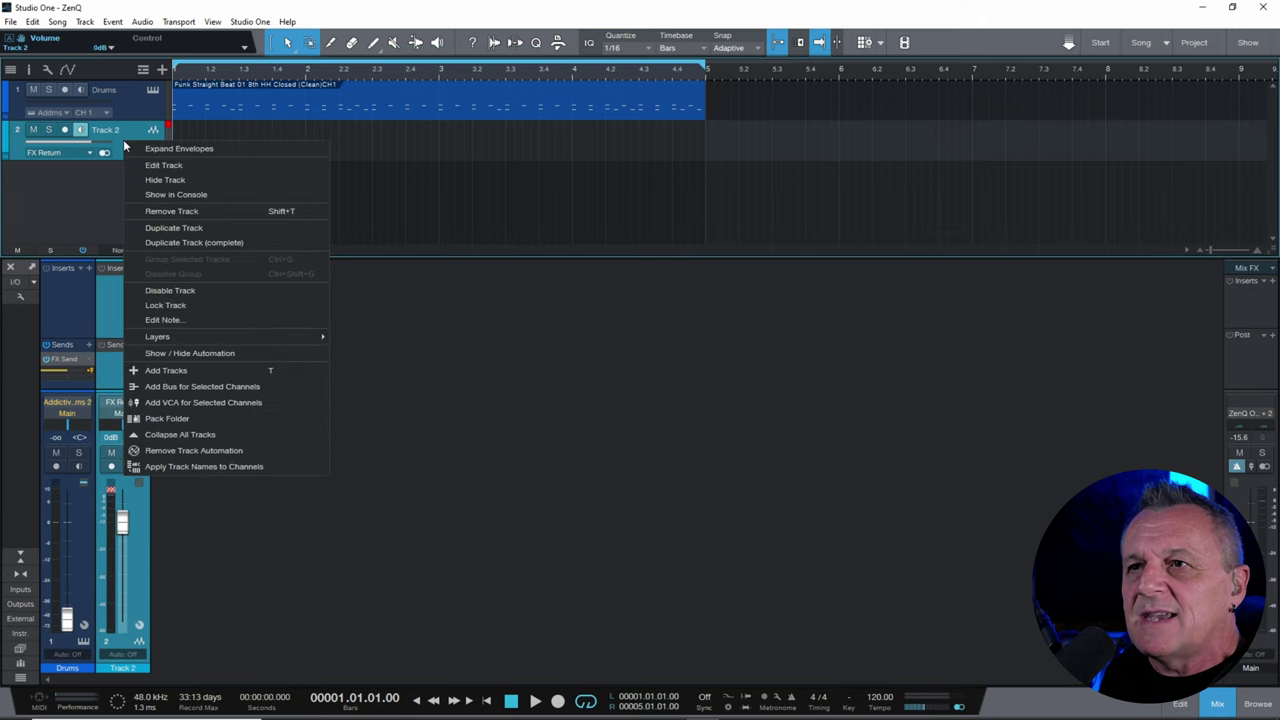
left_click(185, 213)
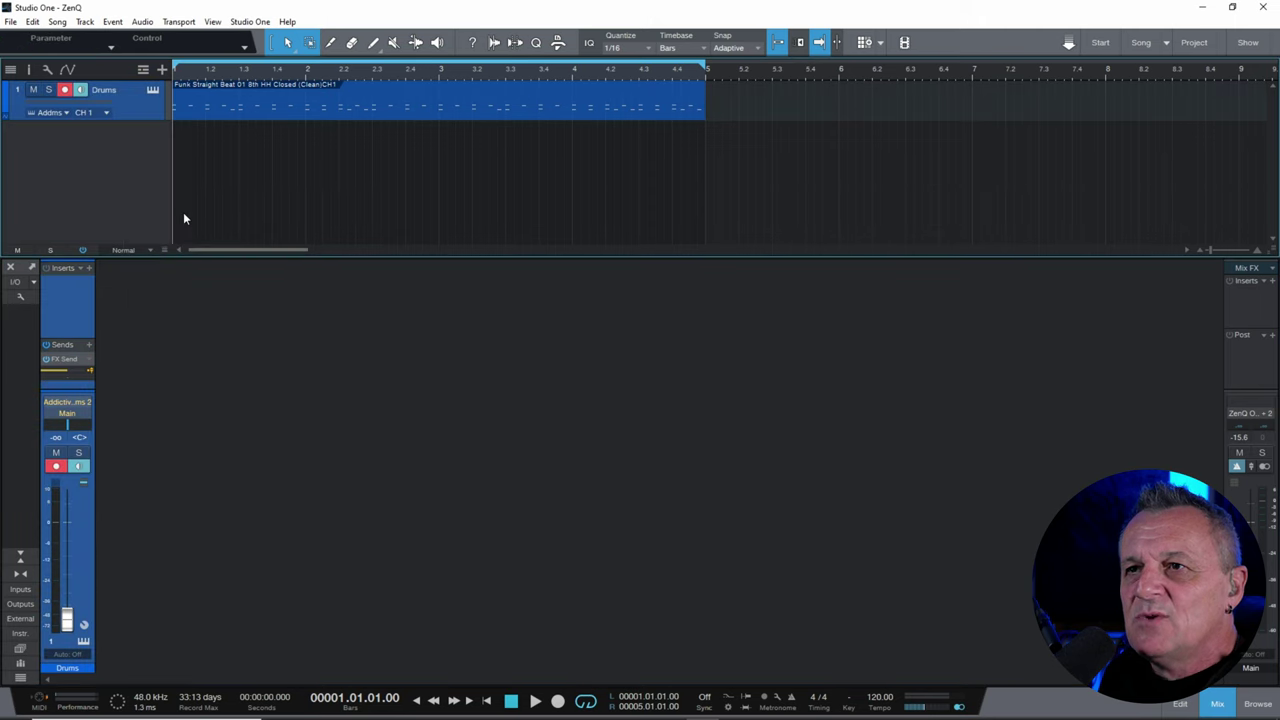
right_click(75, 362)
left_click(78, 392)
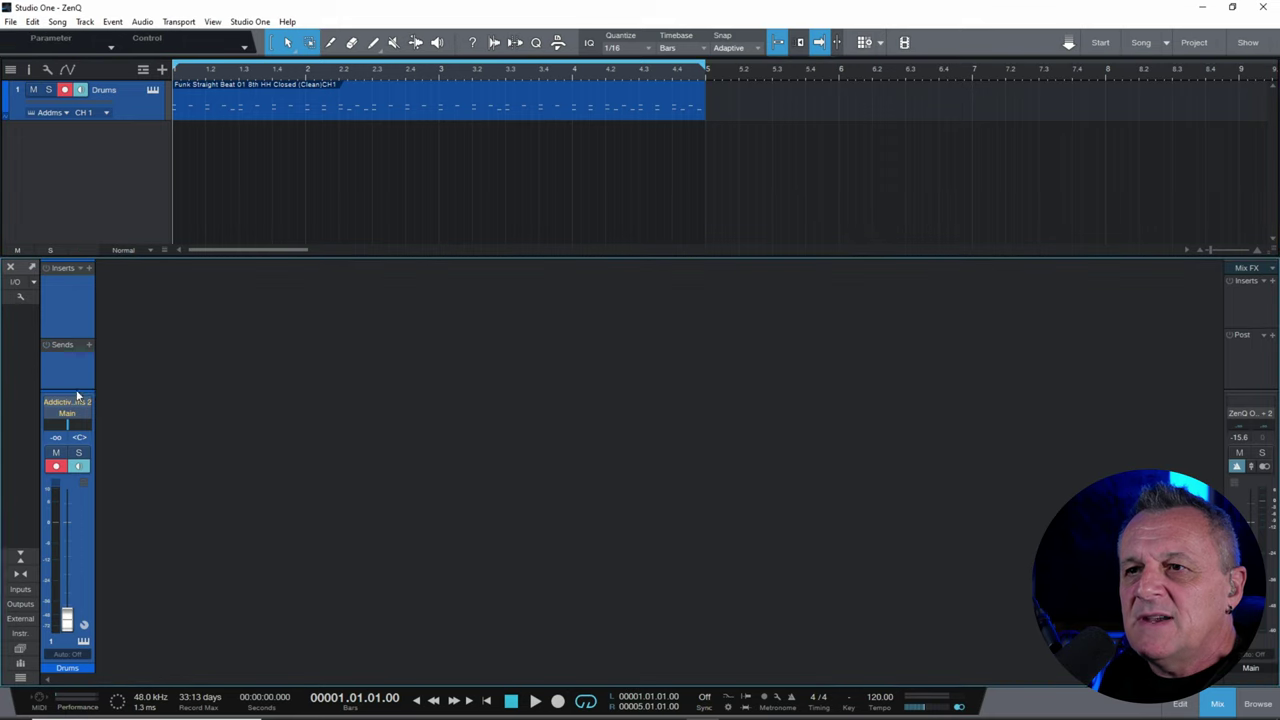
Disarm the Drums track and raise its channel fader to about +0.2 dB
left_click(57, 467)
left_click_drag(66, 618, 66, 520)
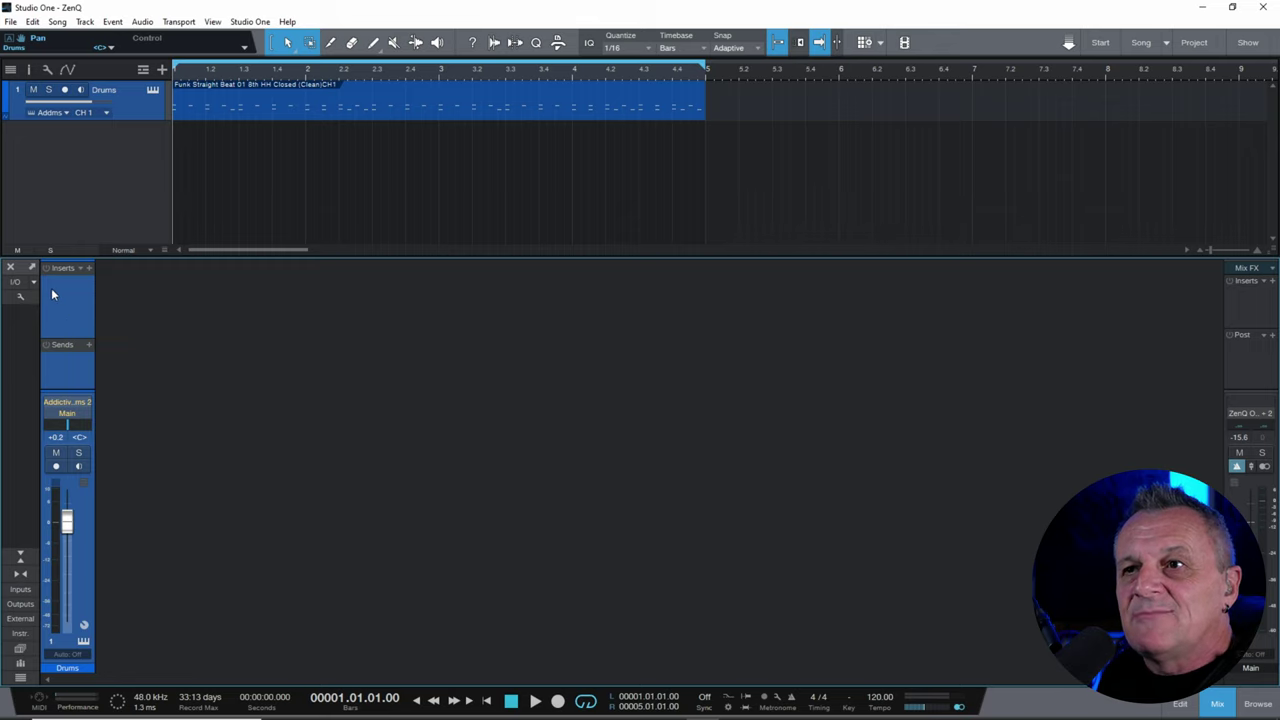
Insert PreSonus's Pipeline Stereo effect on the Drums channel
left_click(88, 268)
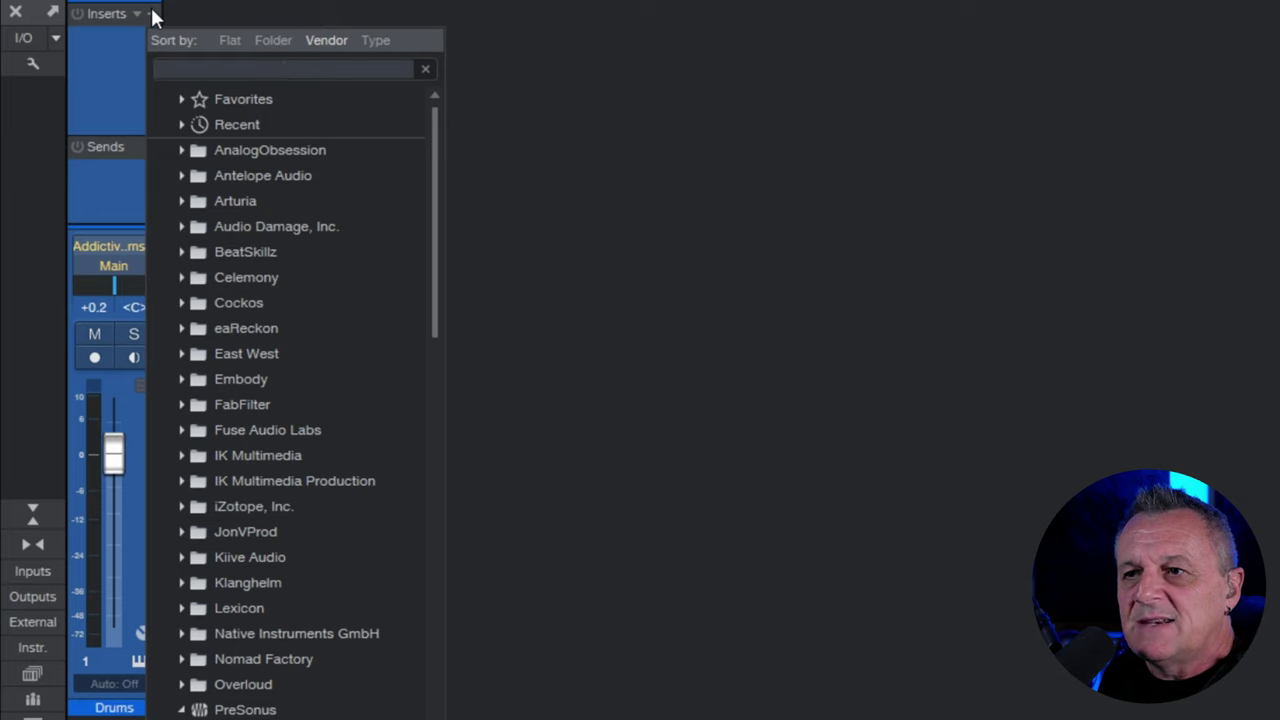
scroll(271, 407, "down", 2)
scroll(271, 407, "down", 10)
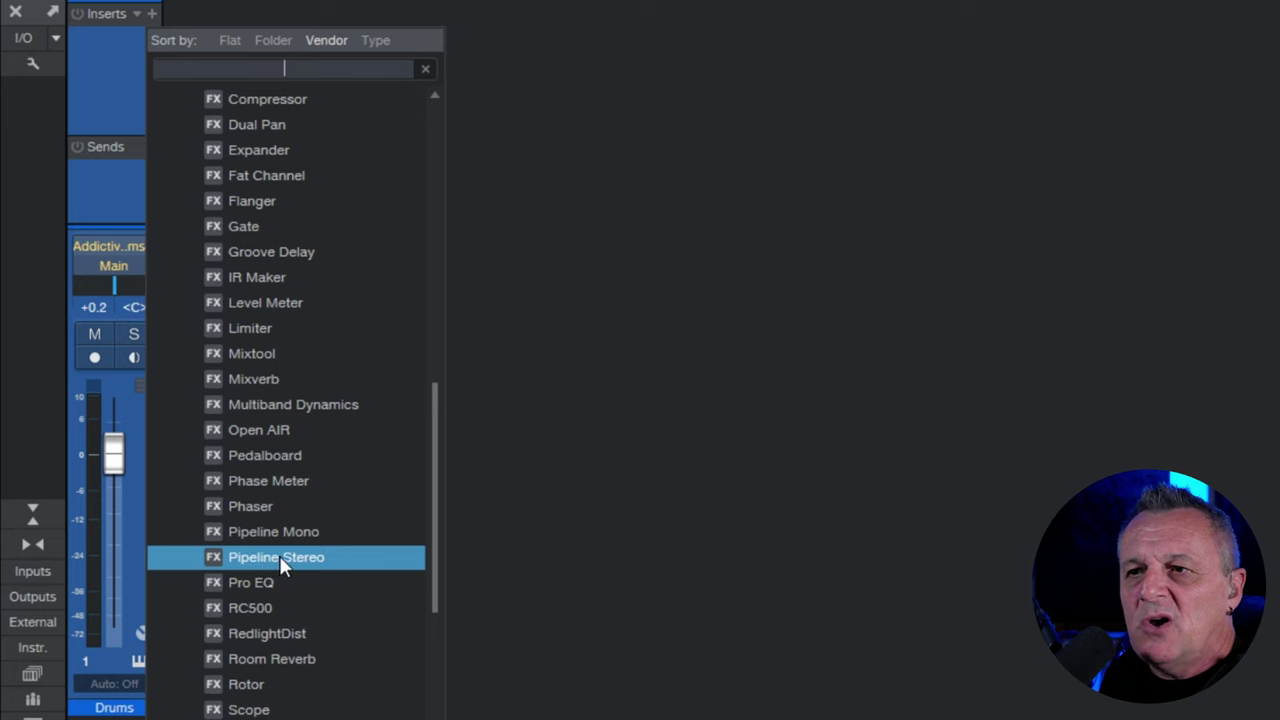
double_click(291, 557)
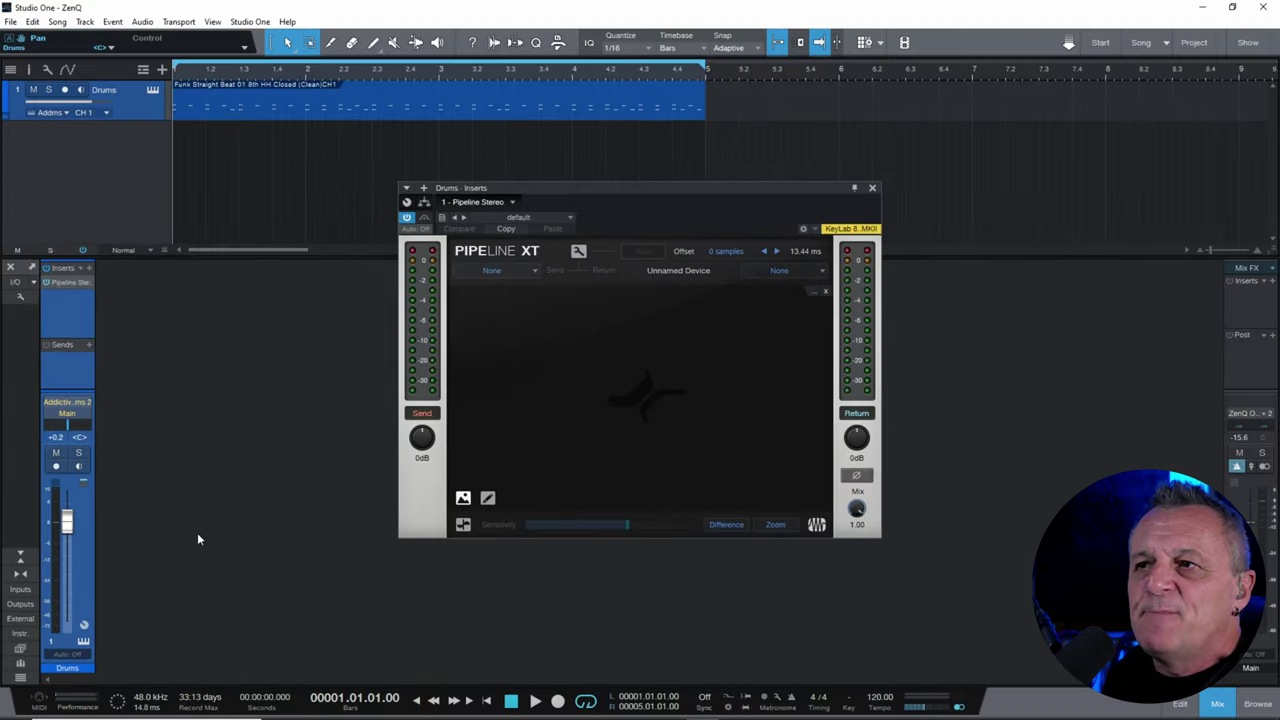
Set Pipeline Stereo's send to FX Send (ZenQ OUT 3 + 4) and open the choice of return inputs
left_click(491, 271)
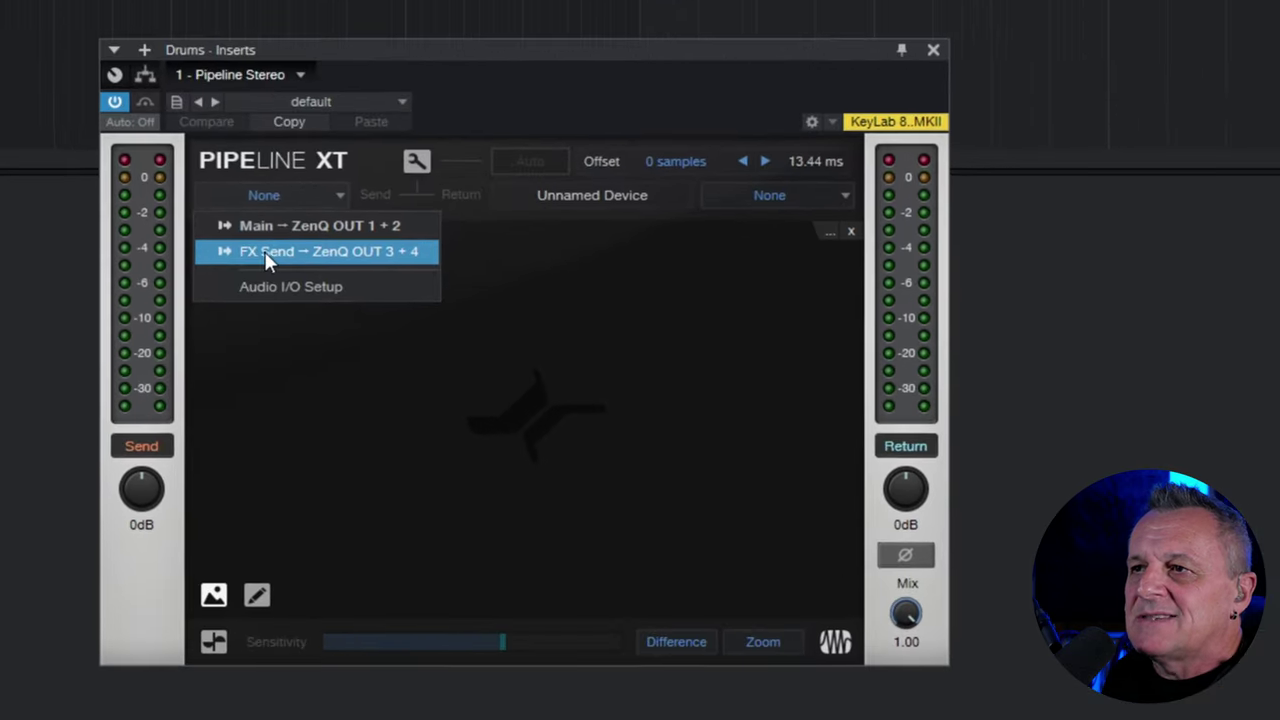
left_click(266, 254)
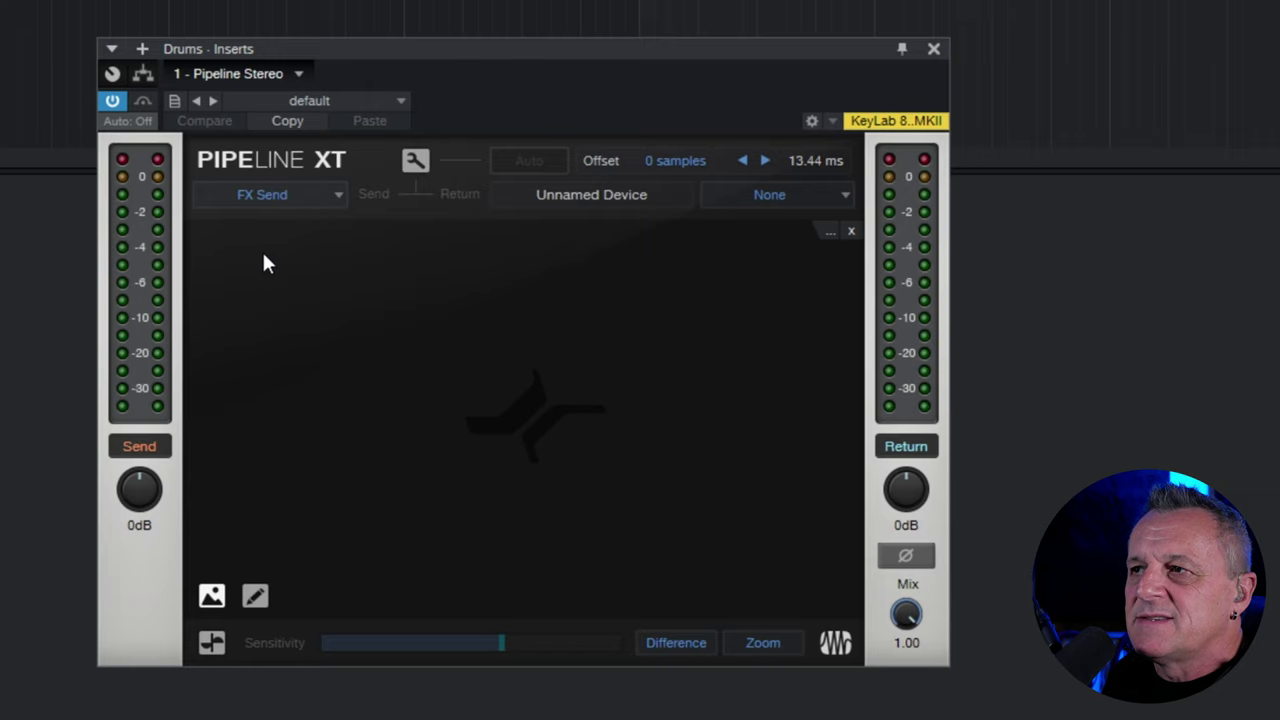
left_click(775, 196)
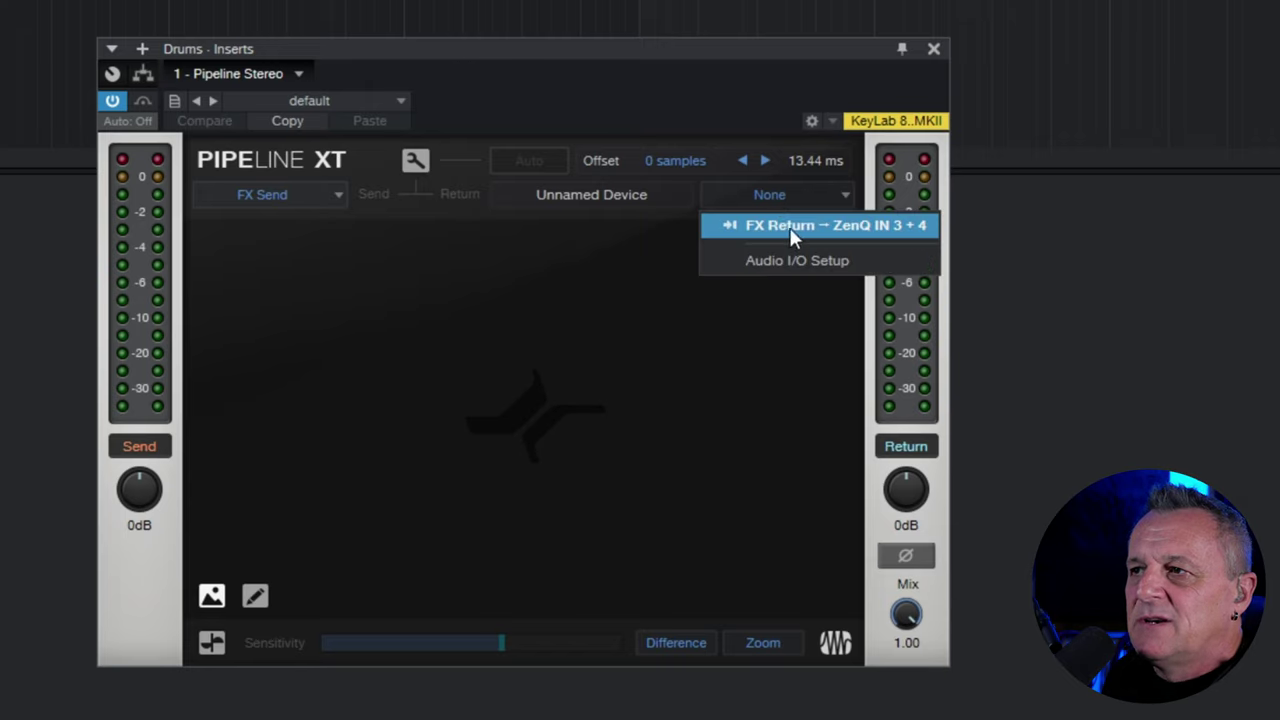